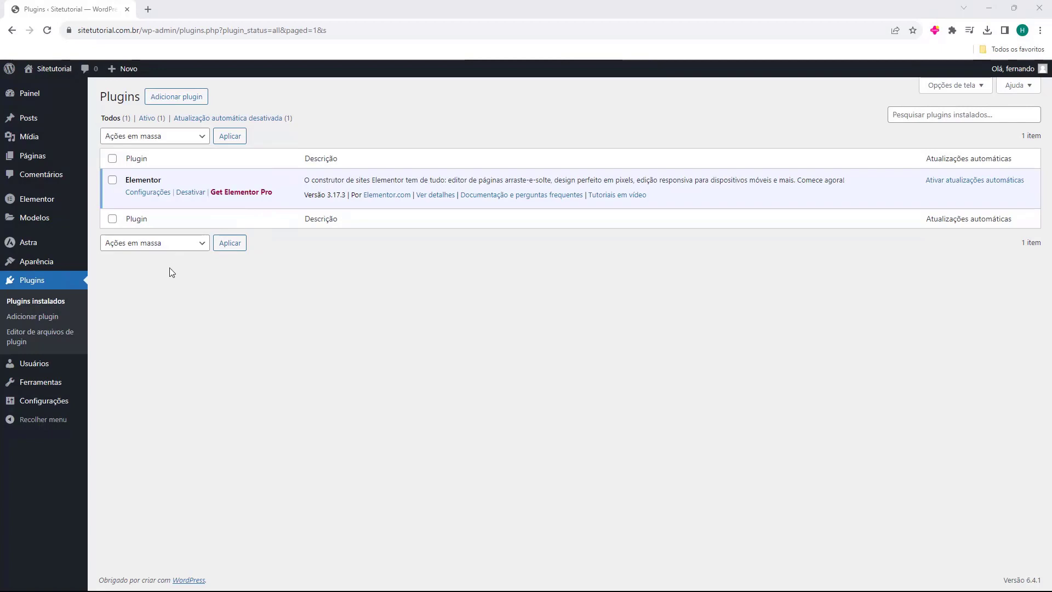
- Search the plugin directory for 'smtp', then install and activate WP Mail SMTP
{"action": "left_click", "coordinate": [182, 102]}
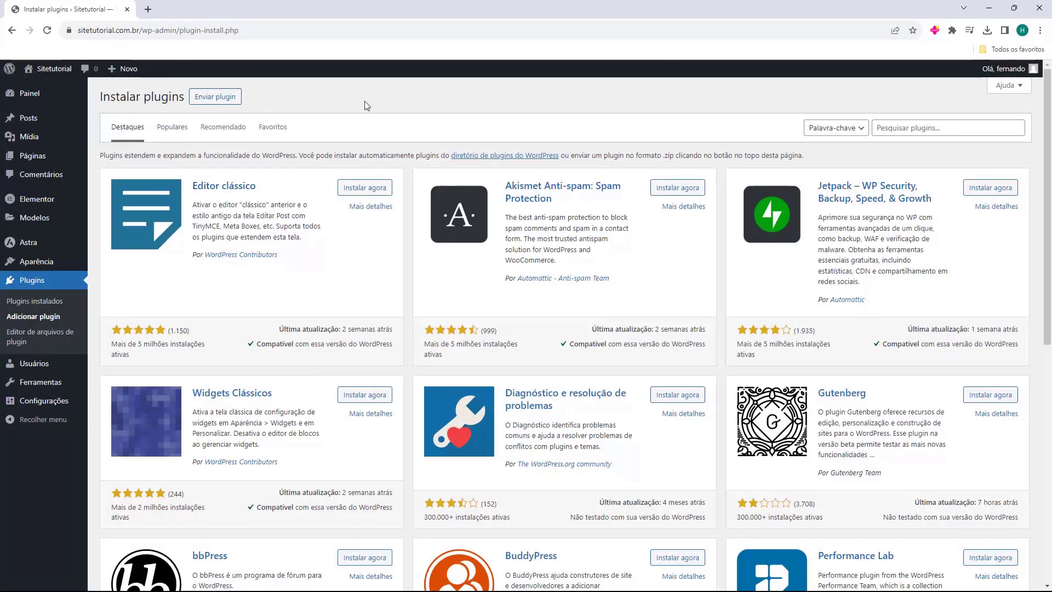
{"action": "left_click", "coordinate": [906, 129]}
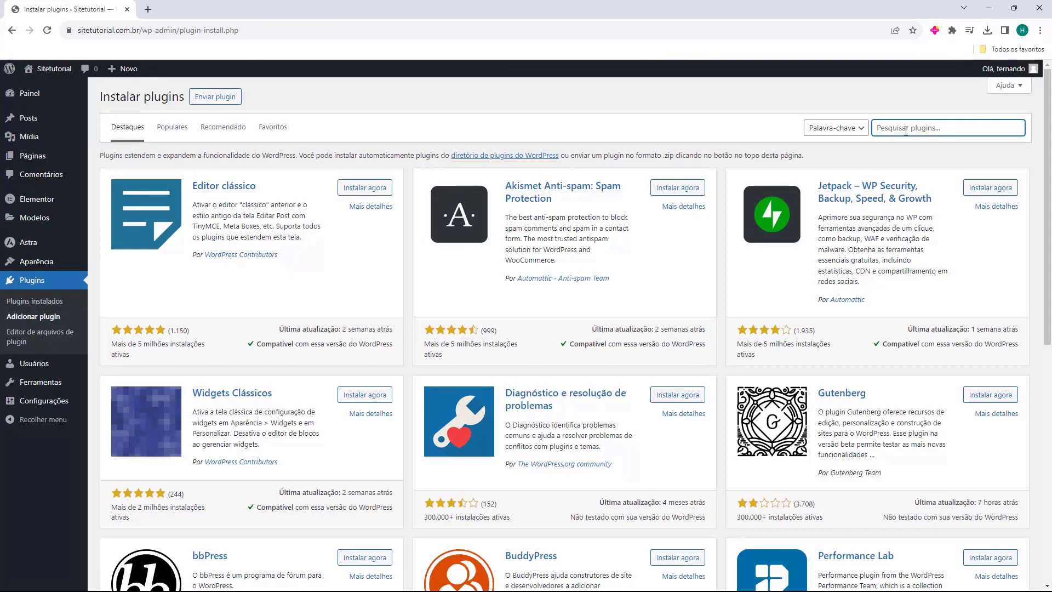
{"action": "type", "text": "sm"}
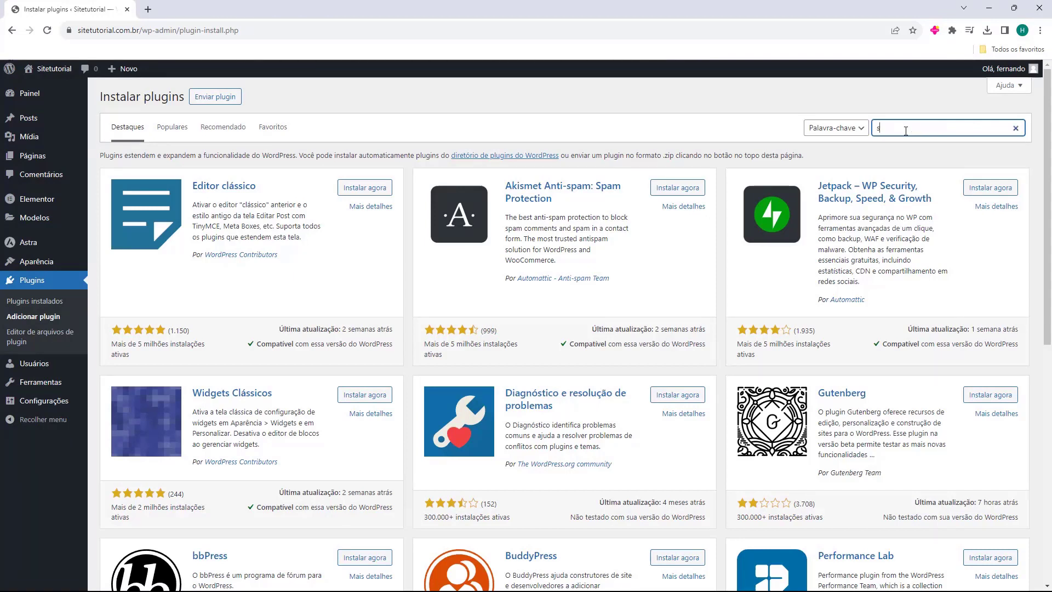
{"action": "type", "text": "tp"}
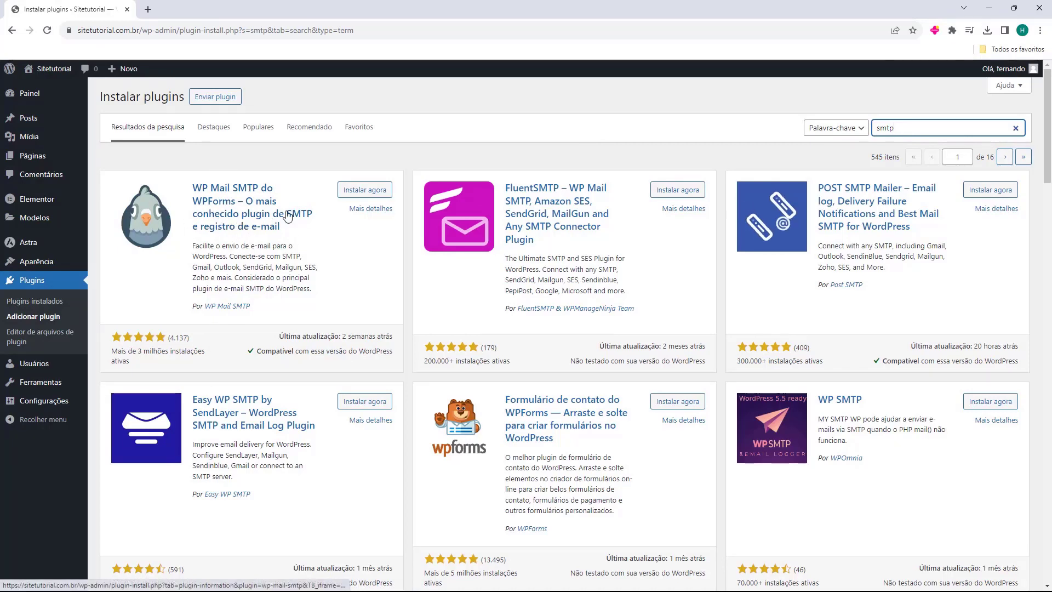
{"action": "left_click", "coordinate": [362, 192]}
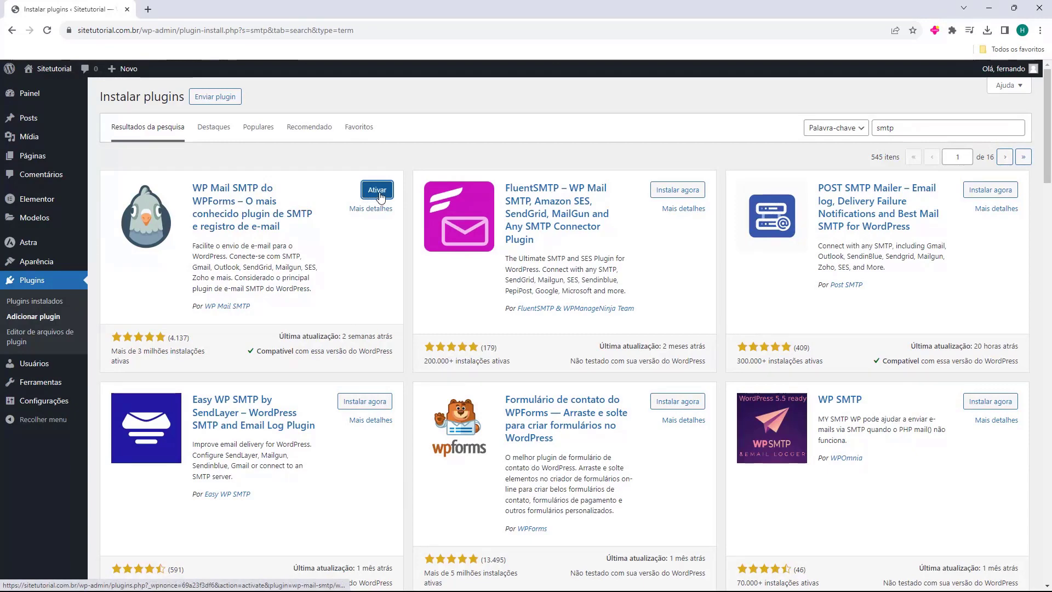
{"action": "left_click", "coordinate": [377, 191]}
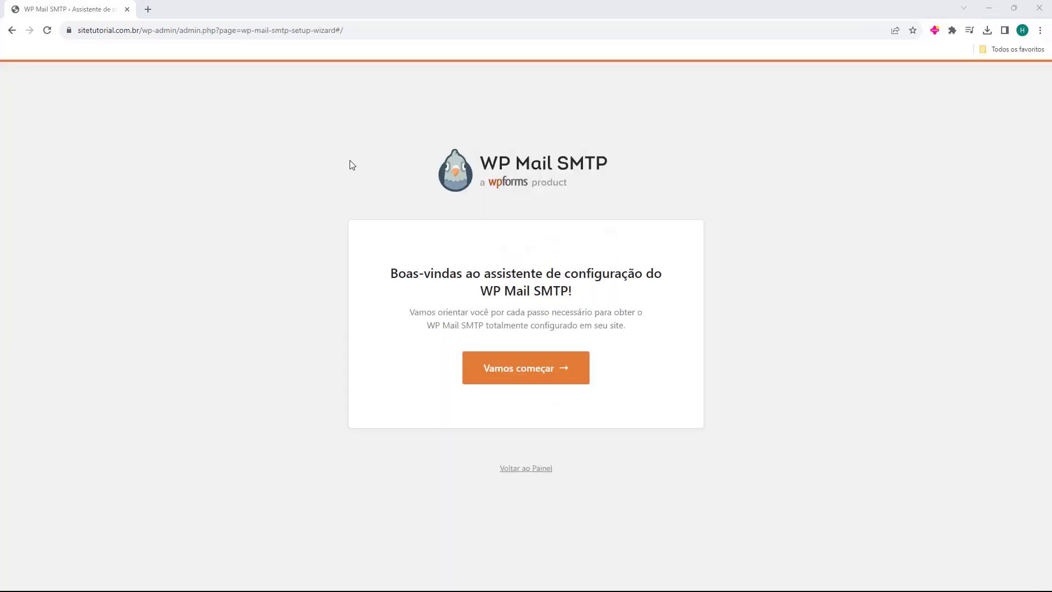
- Start the setup wizard, pick Outro SMTP as the mailer, and save to continue
{"action": "left_click", "coordinate": [524, 373]}
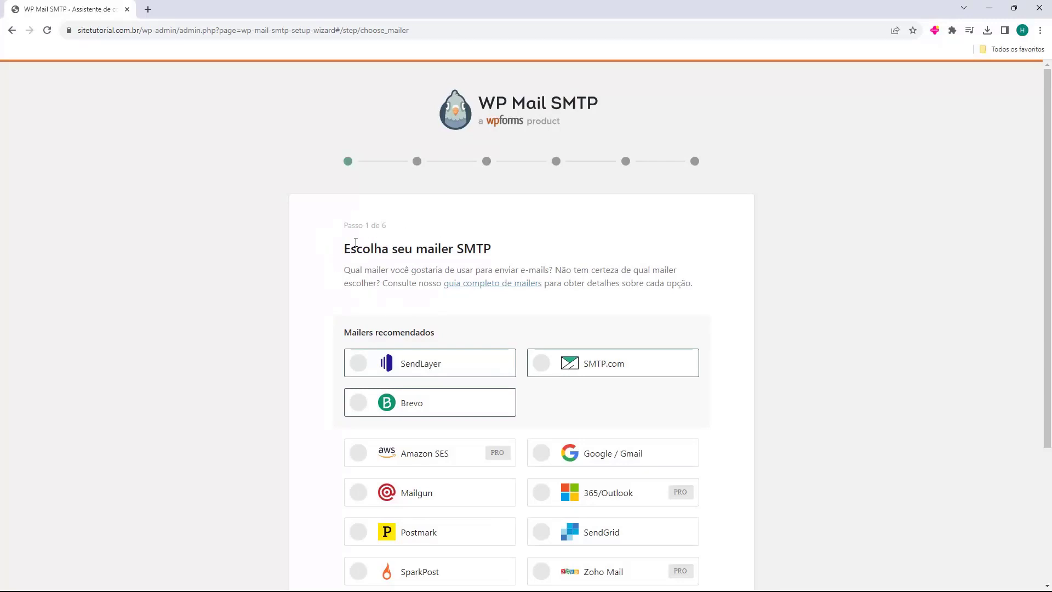
{"action": "scroll", "coordinate": [338, 246], "scroll_direction": "down", "scroll_amount": 1}
{"action": "scroll", "coordinate": [337, 246], "scroll_direction": "down", "scroll_amount": 3}
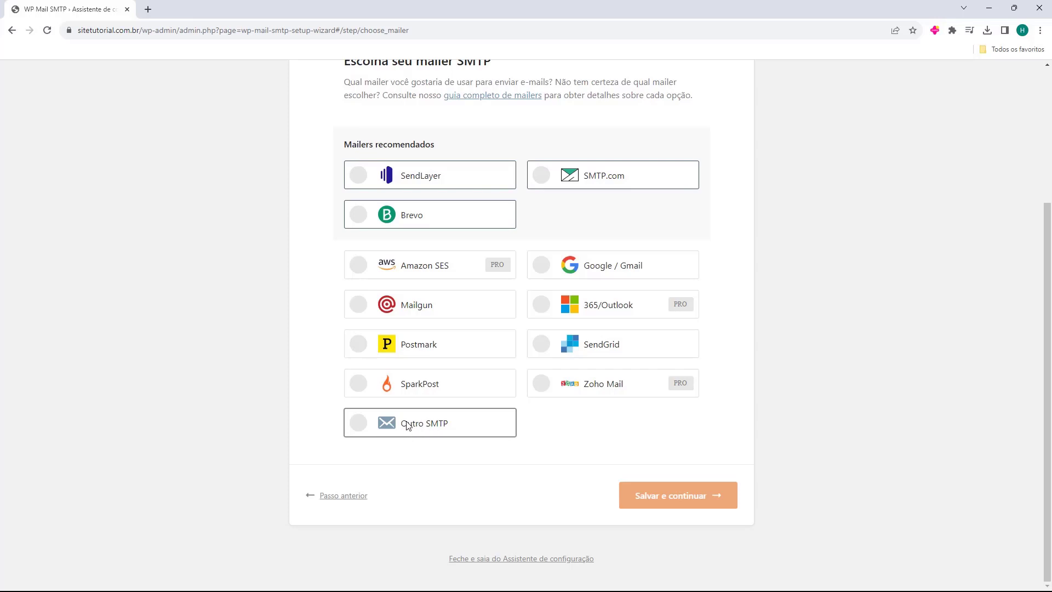
{"action": "left_click", "coordinate": [415, 427]}
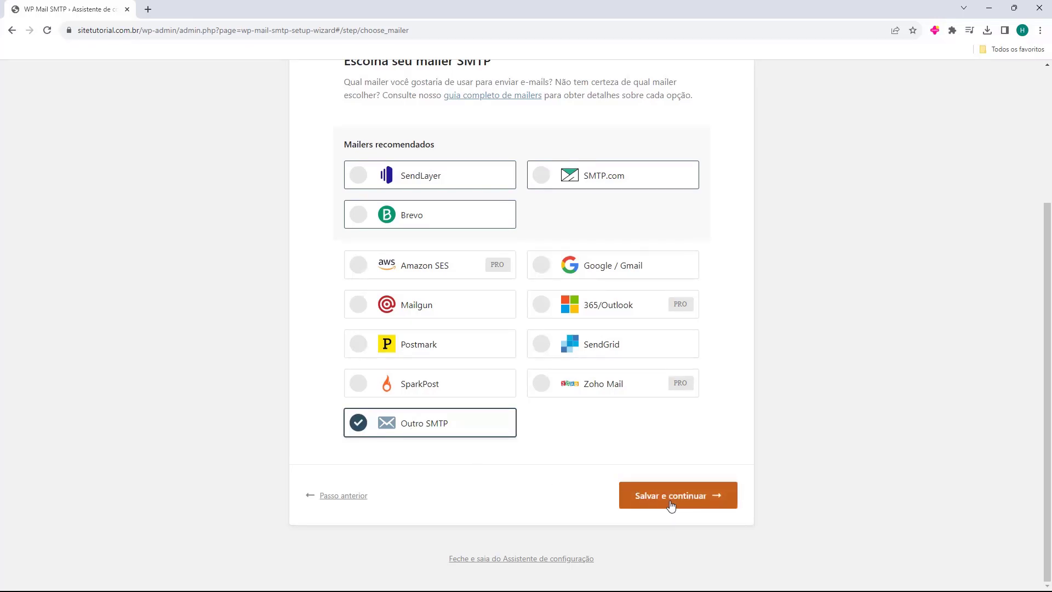
{"action": "left_click", "coordinate": [672, 496]}
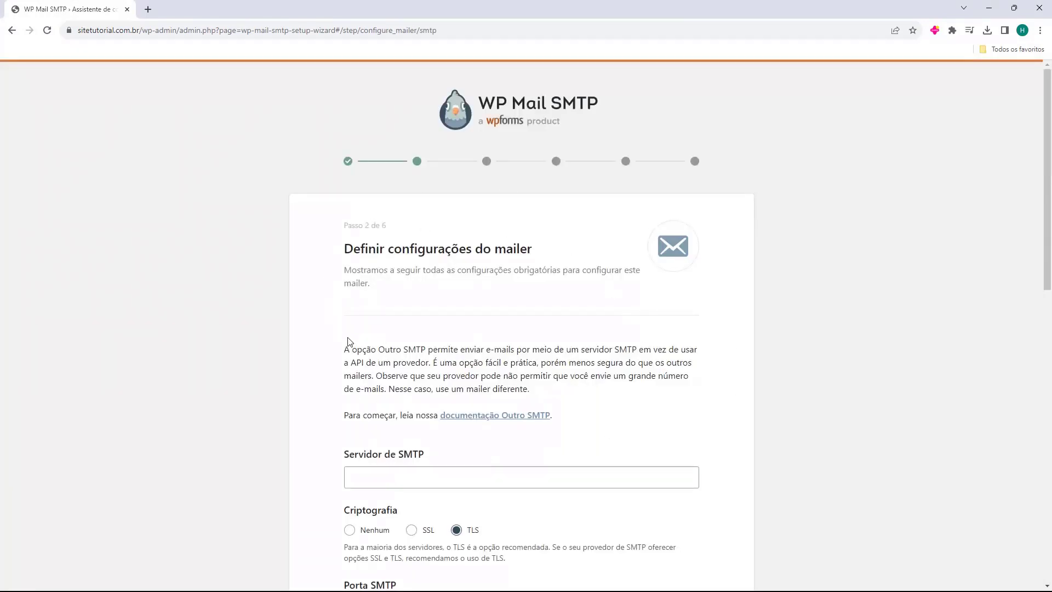
{"action": "scroll", "coordinate": [329, 340], "scroll_direction": "down", "scroll_amount": 1}
{"action": "scroll", "coordinate": [329, 341], "scroll_direction": "down", "scroll_amount": 1}
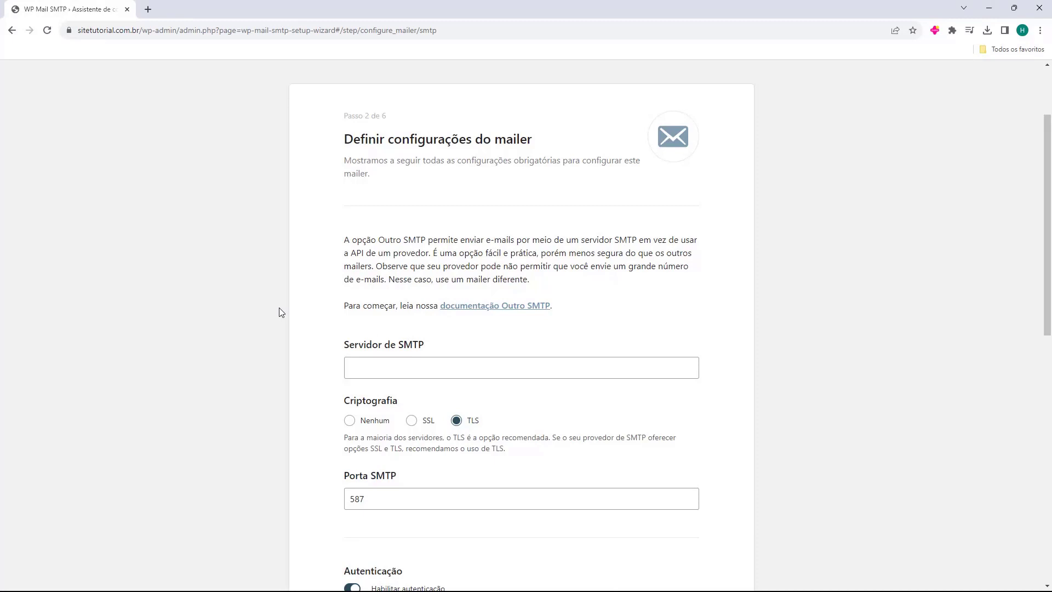
{"action": "scroll", "coordinate": [330, 307], "scroll_direction": "down", "scroll_amount": 1}
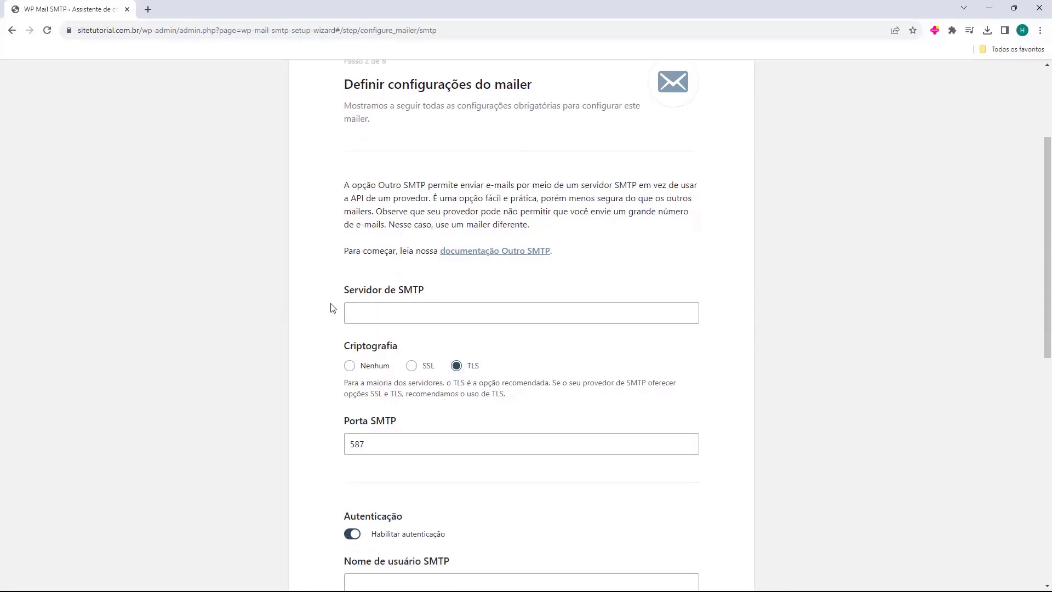
{"action": "left_click_drag", "start_coordinate": [343, 290], "coordinate": [412, 293]}
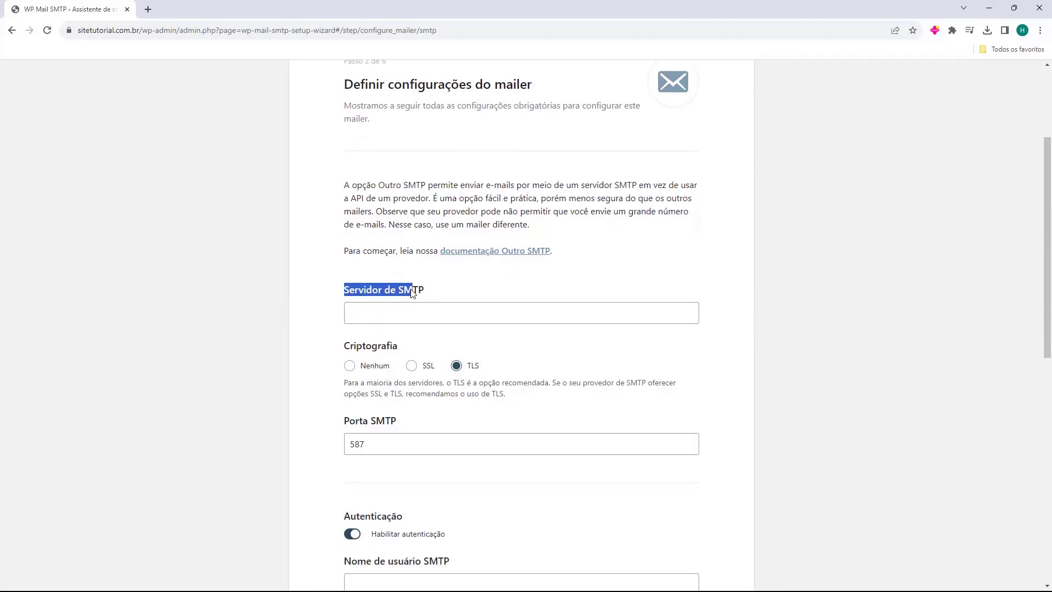
{"action": "left_click", "coordinate": [365, 290]}
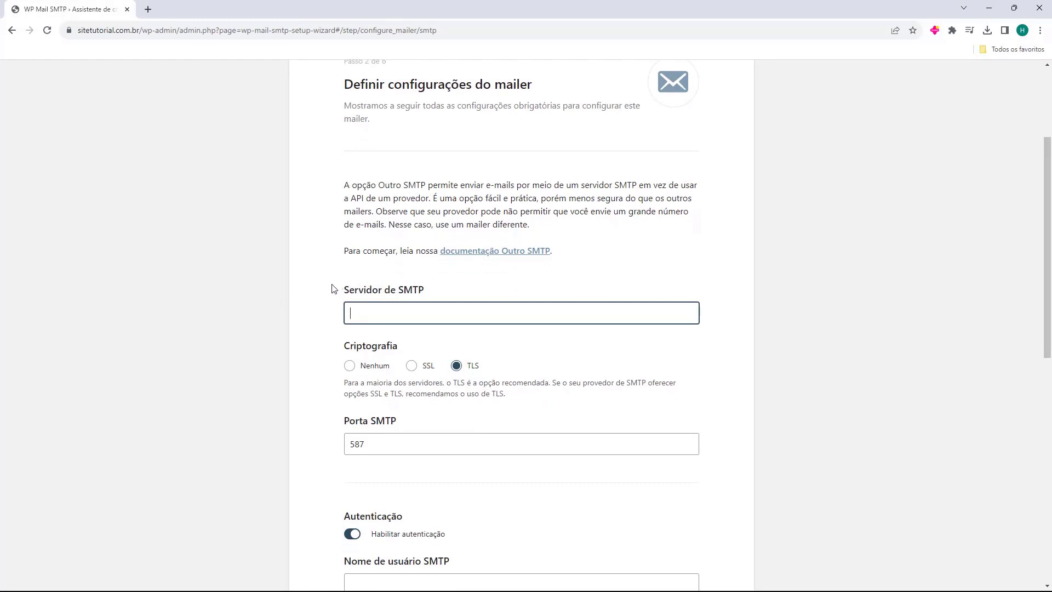
{"action": "scroll", "coordinate": [332, 289], "scroll_direction": "down", "scroll_amount": 1}
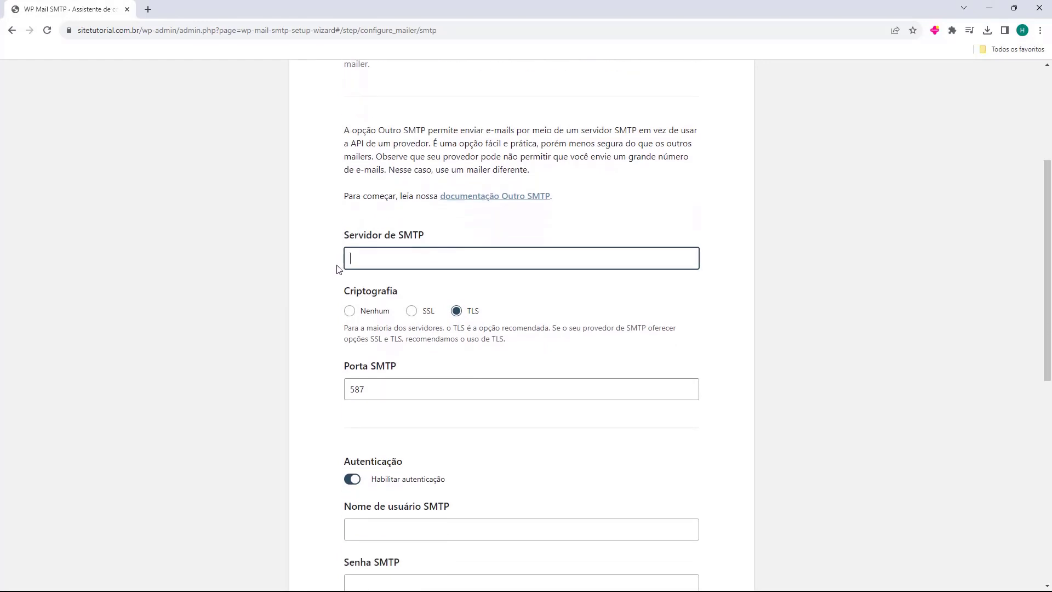
{"action": "scroll", "coordinate": [339, 269], "scroll_direction": "down", "scroll_amount": 1}
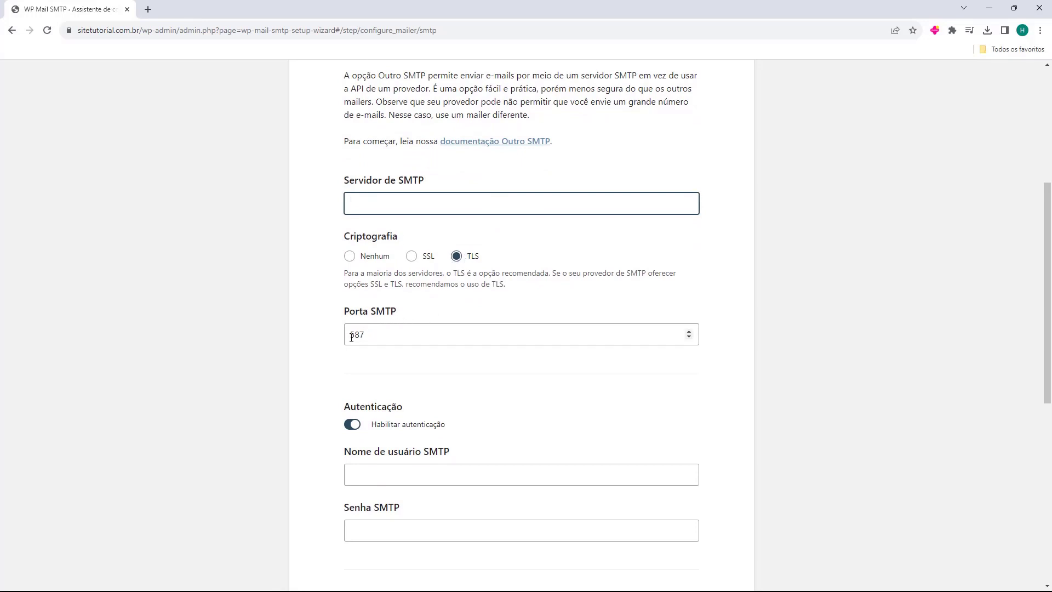
{"action": "scroll", "coordinate": [385, 336], "scroll_direction": "down", "scroll_amount": 2}
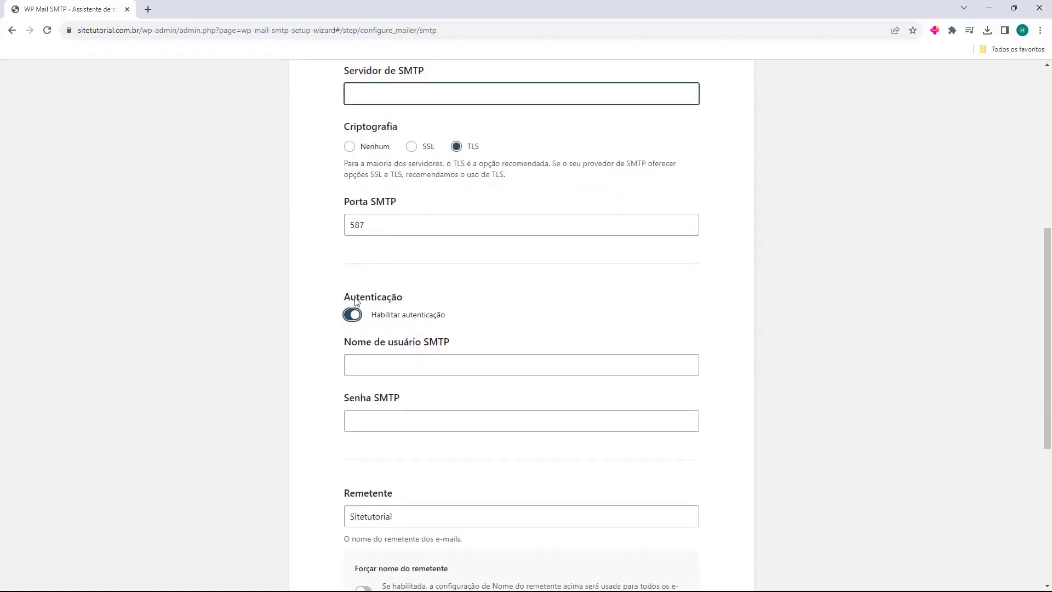
{"action": "scroll", "coordinate": [340, 301], "scroll_direction": "down", "scroll_amount": 1}
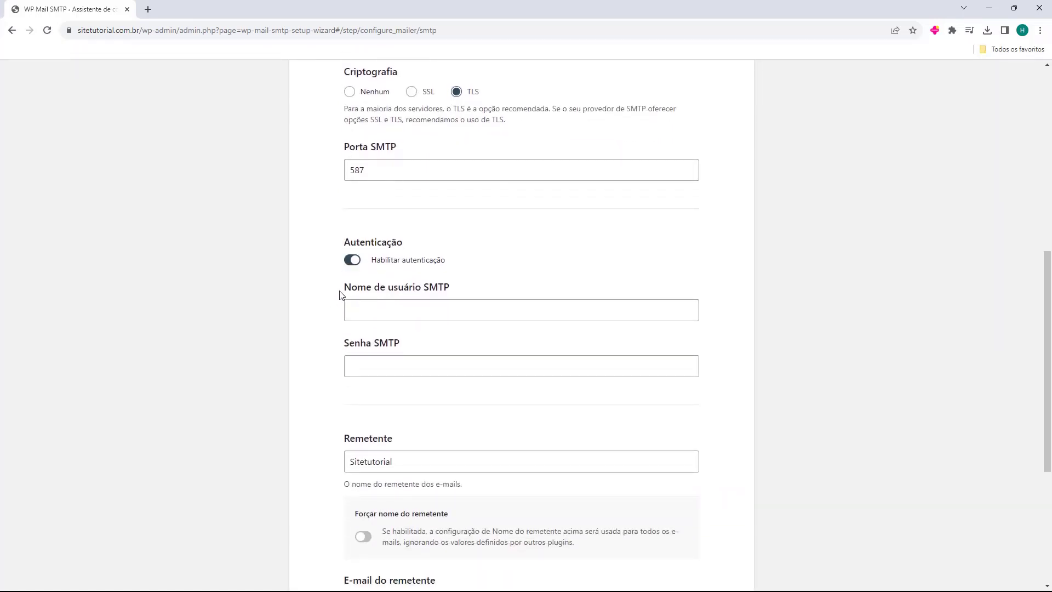
{"action": "left_click_drag", "start_coordinate": [340, 296], "coordinate": [378, 309]}
{"action": "left_click_drag", "start_coordinate": [345, 344], "coordinate": [391, 323]}
{"action": "left_click", "coordinate": [391, 323]}
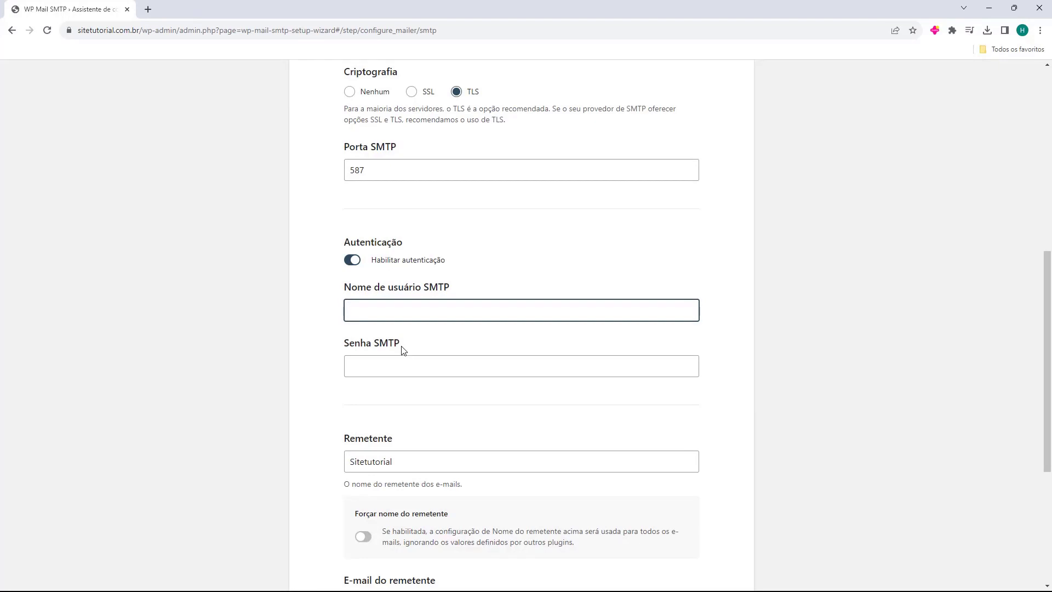
- Enter the site's contact e-mail as the SMTP username and paste the SMTP password
{"action": "key", "text": "Tab"}
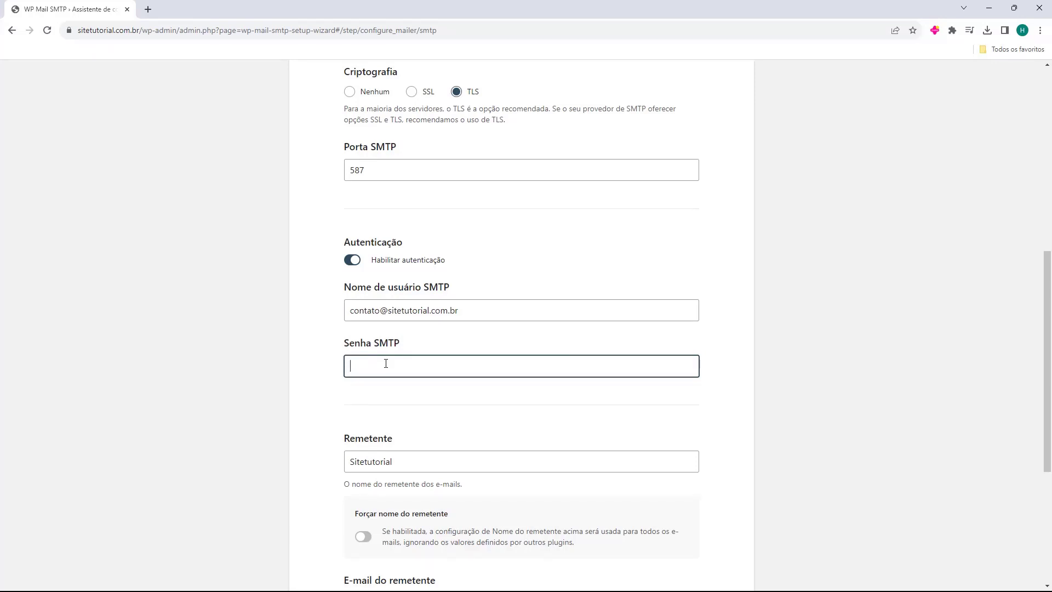
{"action": "key", "text": "ctrl+v"}
- Highlight the Remetente heading and hint text, then place the caret in the sender name Sitetutorial
{"action": "scroll", "coordinate": [333, 344], "scroll_direction": "down", "scroll_amount": 2}
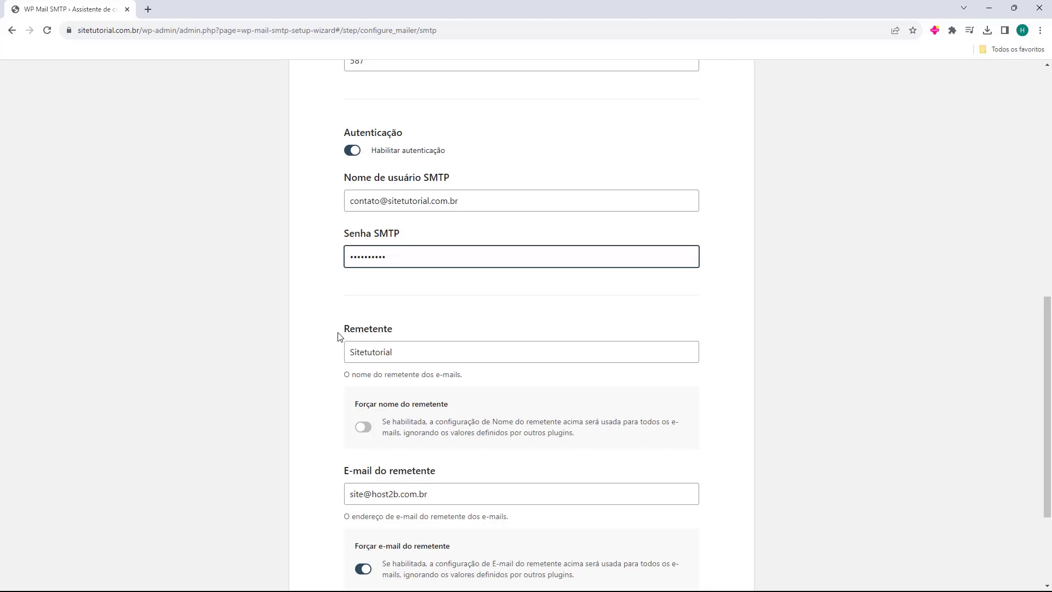
{"action": "left_click_drag", "start_coordinate": [341, 329], "coordinate": [393, 330]}
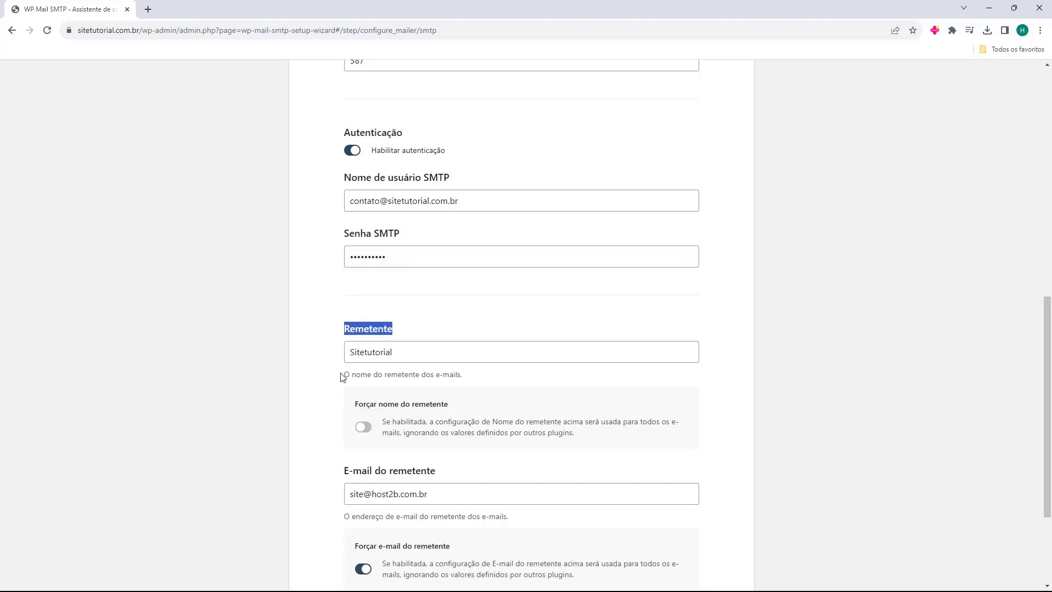
{"action": "left_click_drag", "start_coordinate": [341, 377], "coordinate": [395, 377]}
{"action": "left_click", "coordinate": [315, 360]}
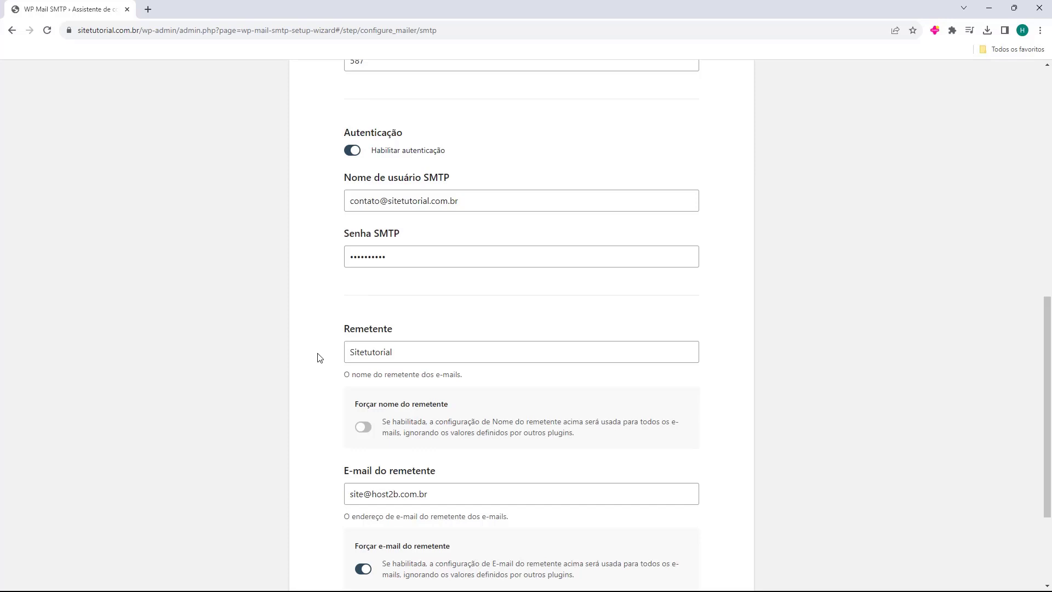
{"action": "left_click", "coordinate": [356, 353]}
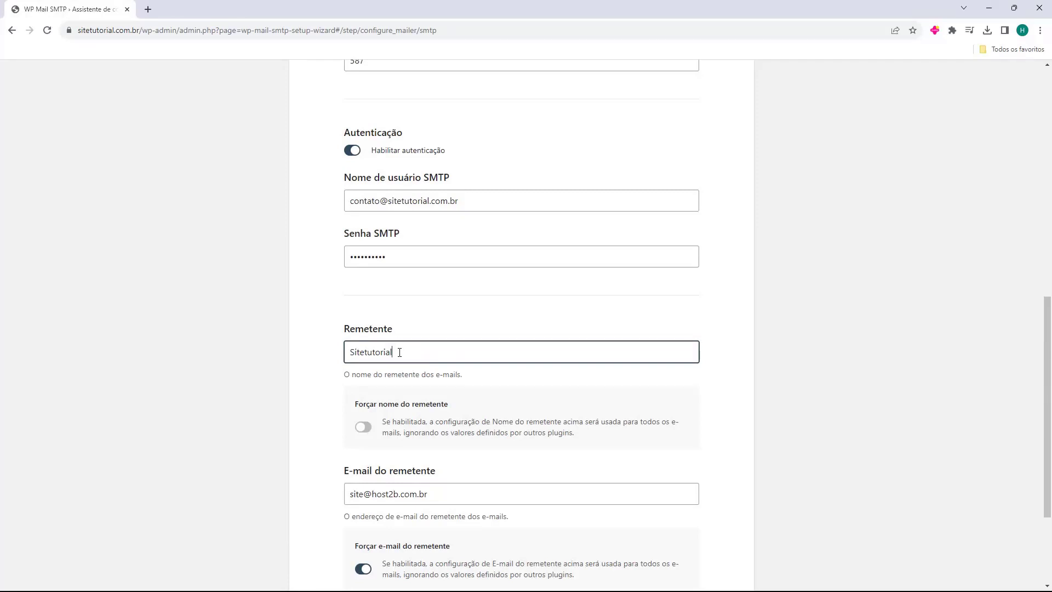
{"action": "scroll", "coordinate": [394, 352], "scroll_direction": "down", "scroll_amount": 1}
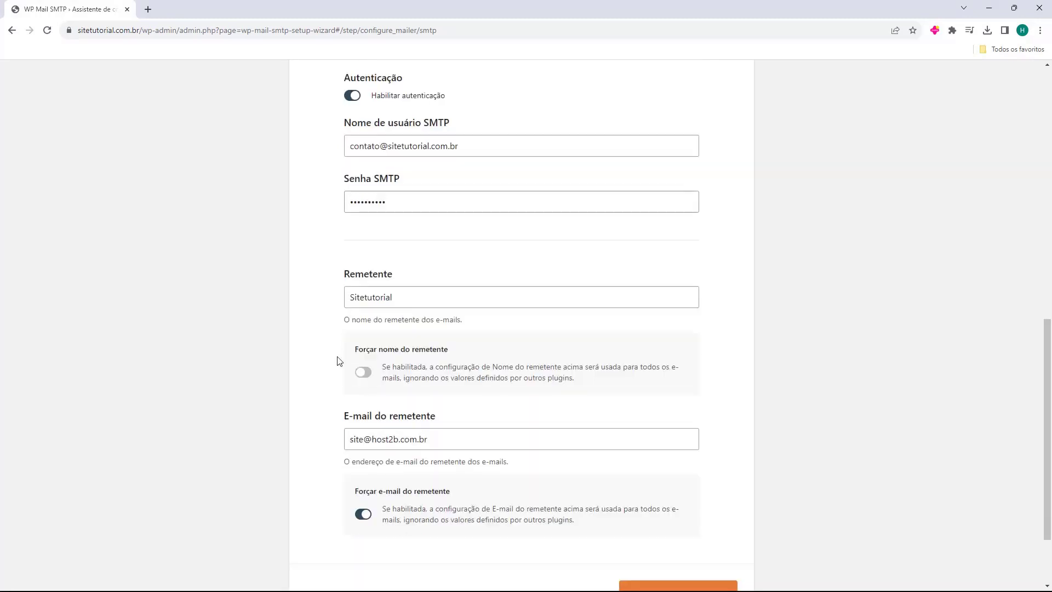
{"action": "left_click_drag", "start_coordinate": [344, 420], "coordinate": [416, 423]}
{"action": "left_click", "coordinate": [335, 436]}
{"action": "triple_click", "coordinate": [347, 134]}
{"action": "left_click", "coordinate": [359, 134]}
{"action": "triple_click", "coordinate": [351, 133]}
{"action": "left_click", "coordinate": [321, 156]}
{"action": "left_click_drag", "start_coordinate": [351, 146], "coordinate": [460, 149]}
{"action": "key", "text": "ctrl+c"}
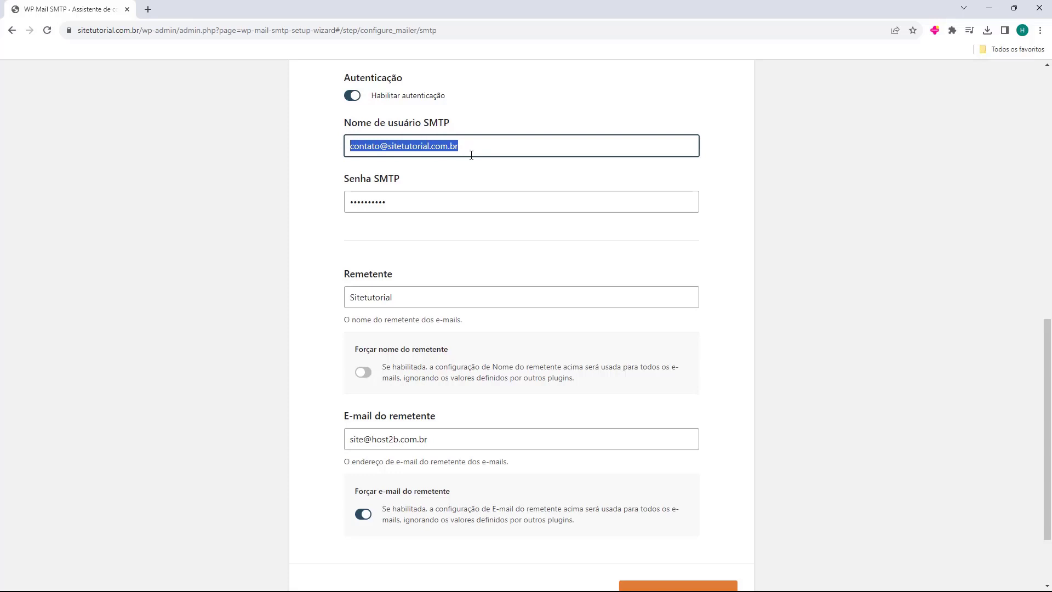
- Replace the old host2b sender e-mail with the pasted SMTP username address
{"action": "left_click", "coordinate": [332, 428]}
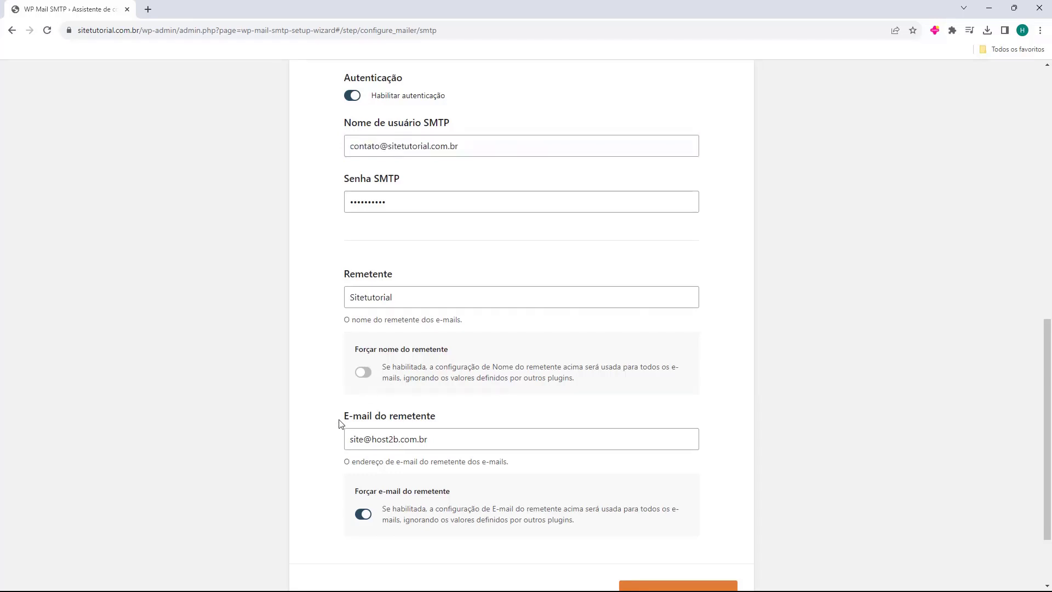
{"action": "left_click", "coordinate": [354, 438]}
{"action": "triple_click", "coordinate": [355, 433]}
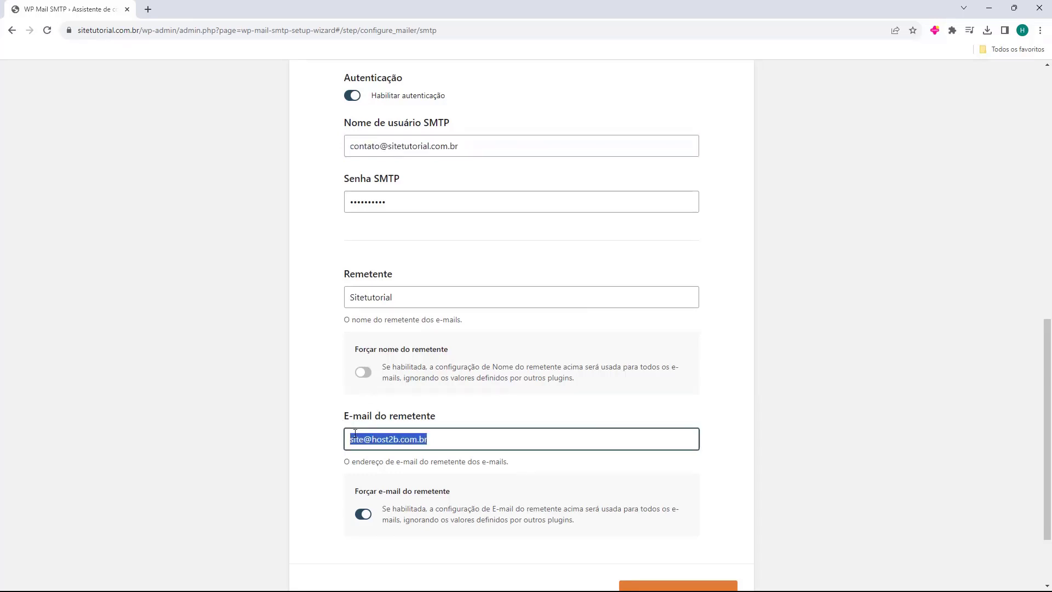
{"action": "key", "text": "BackSpace"}
{"action": "key", "text": "ctrl+v"}
{"action": "left_click", "coordinate": [317, 426]}
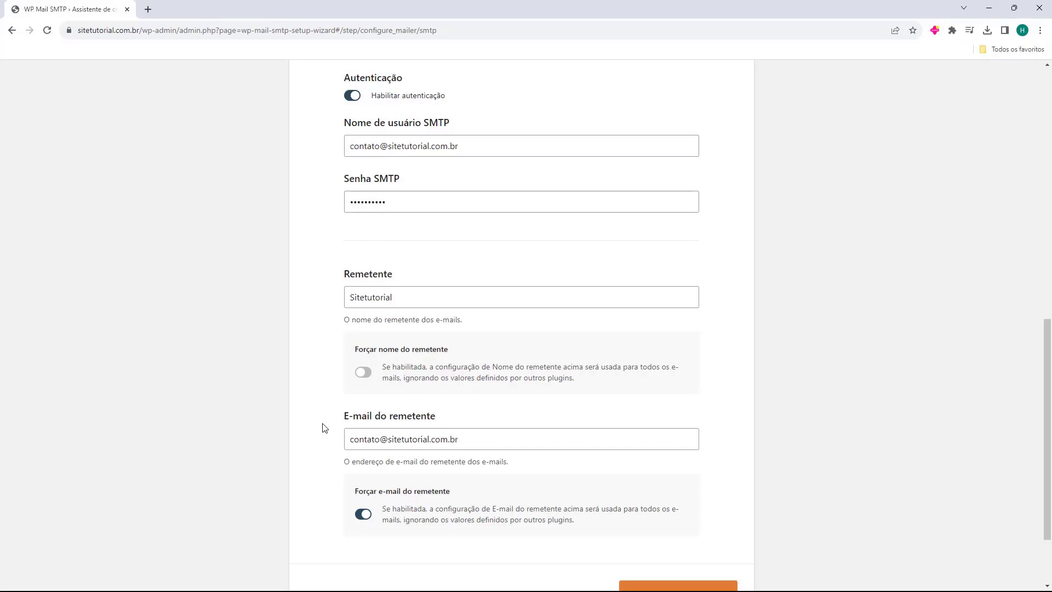
- Scroll back to the empty Servidor de SMTP field and briefly highlight its label
{"action": "scroll", "coordinate": [410, 434], "scroll_direction": "down", "scroll_amount": 2}
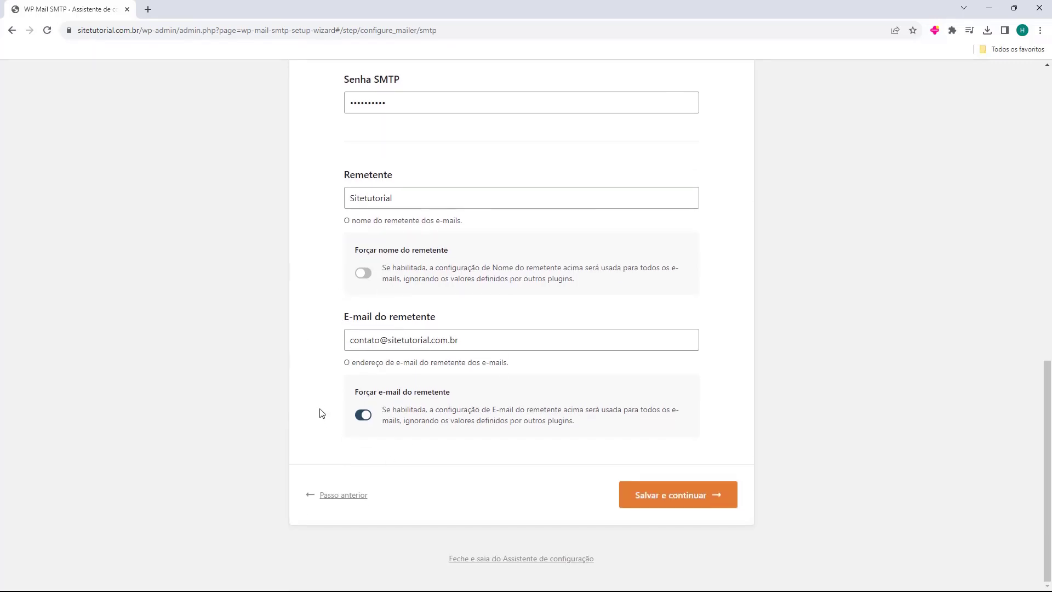
{"action": "scroll", "coordinate": [323, 419], "scroll_direction": "up", "scroll_amount": 3}
{"action": "scroll", "coordinate": [323, 422], "scroll_direction": "up", "scroll_amount": 6}
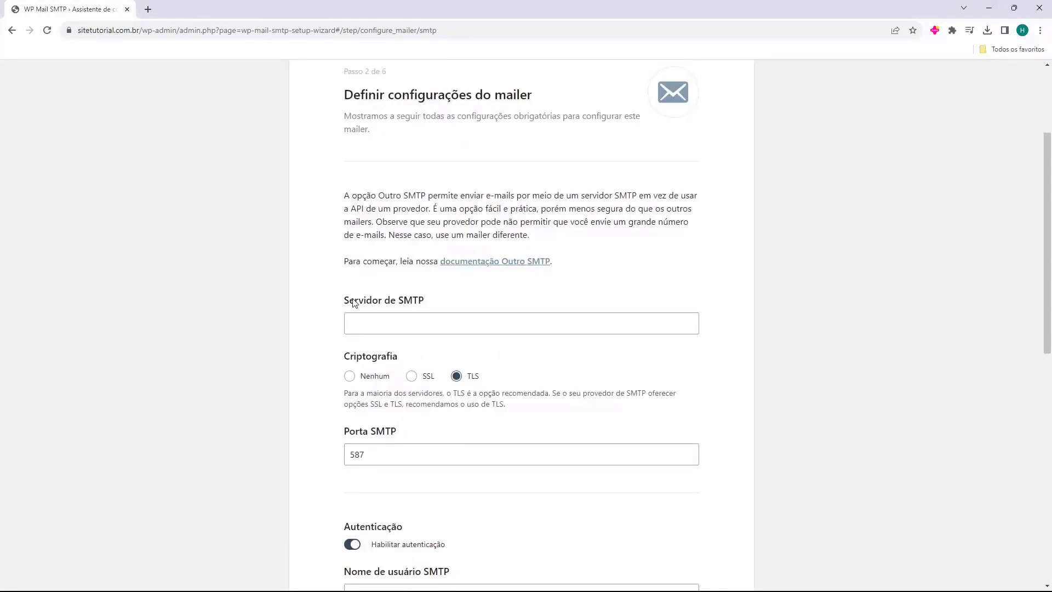
{"action": "left_click_drag", "start_coordinate": [346, 301], "coordinate": [417, 301]}
{"action": "left_click", "coordinate": [338, 307]}
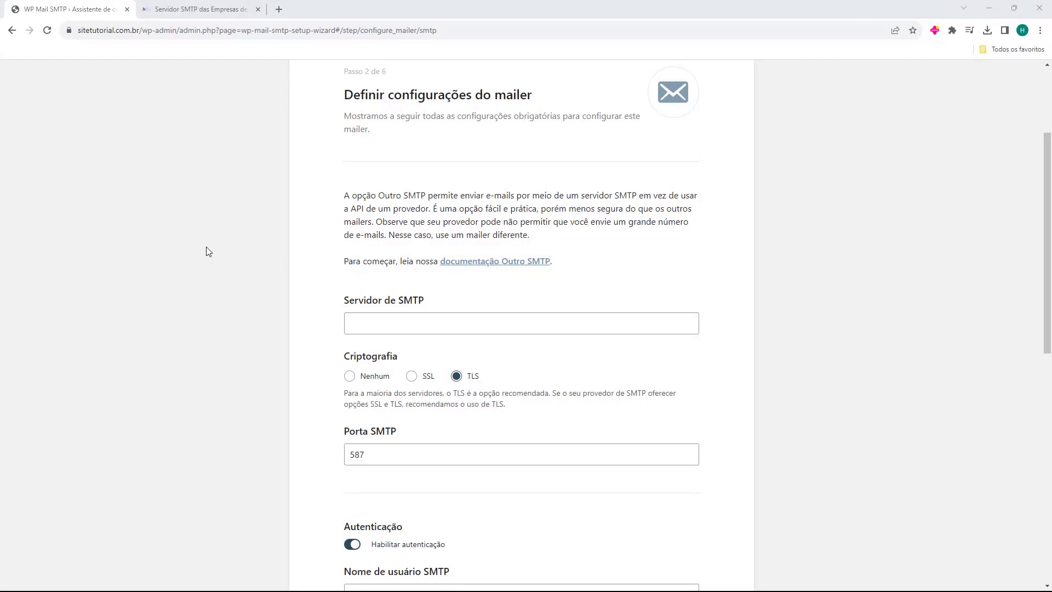
- Browse the host2b article's hosting SMTP servers, e.g. cPanel mail.seudominio.com and Hostinger smtp.hostinger.com
{"action": "key", "text": "ctrl+Tab"}
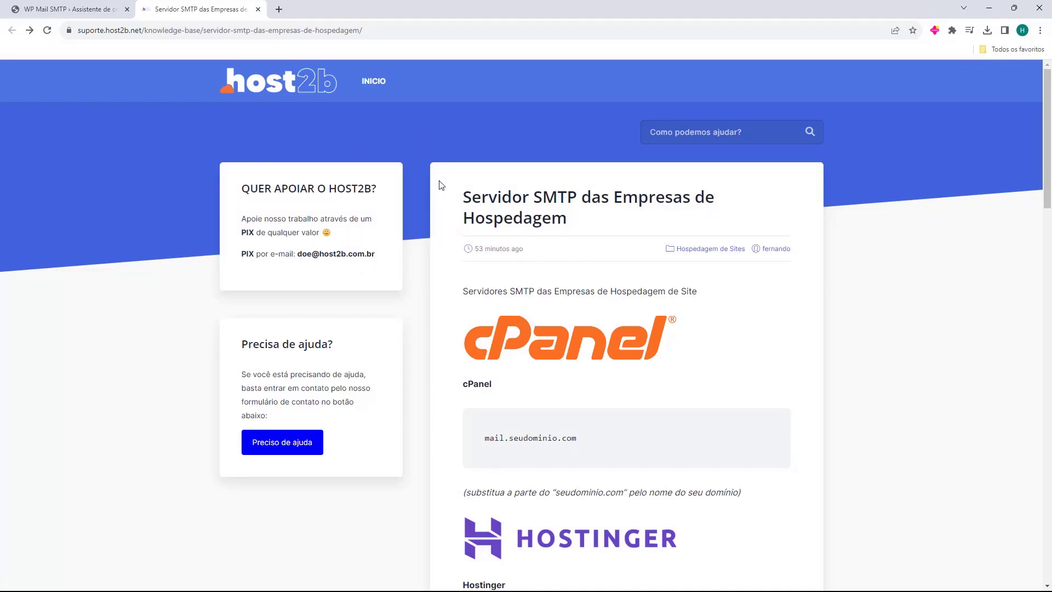
{"action": "scroll", "coordinate": [461, 174], "scroll_direction": "down", "scroll_amount": 5}
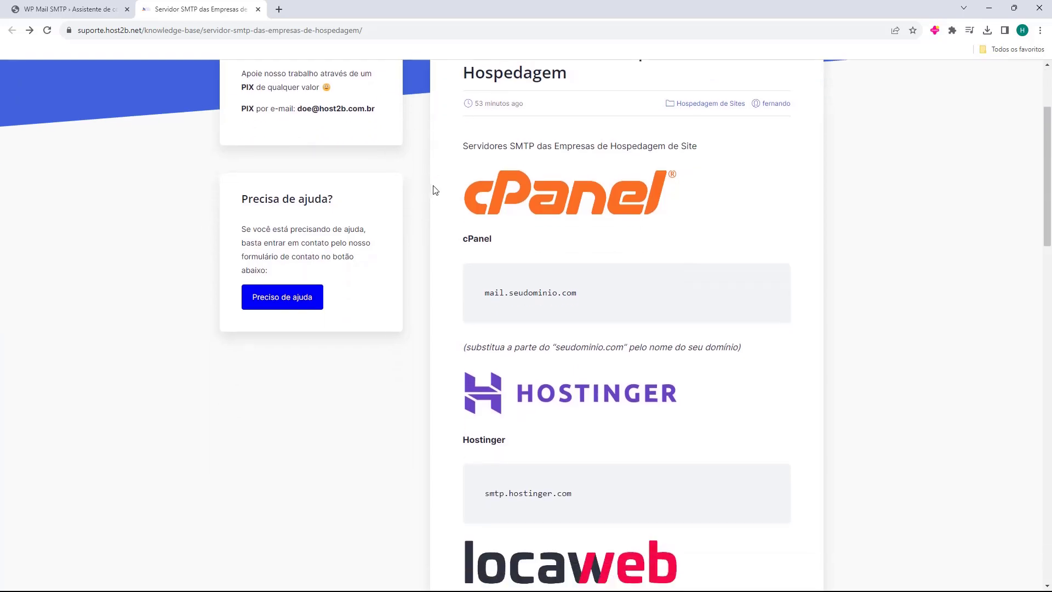
{"action": "scroll", "coordinate": [454, 175], "scroll_direction": "down", "scroll_amount": 10}
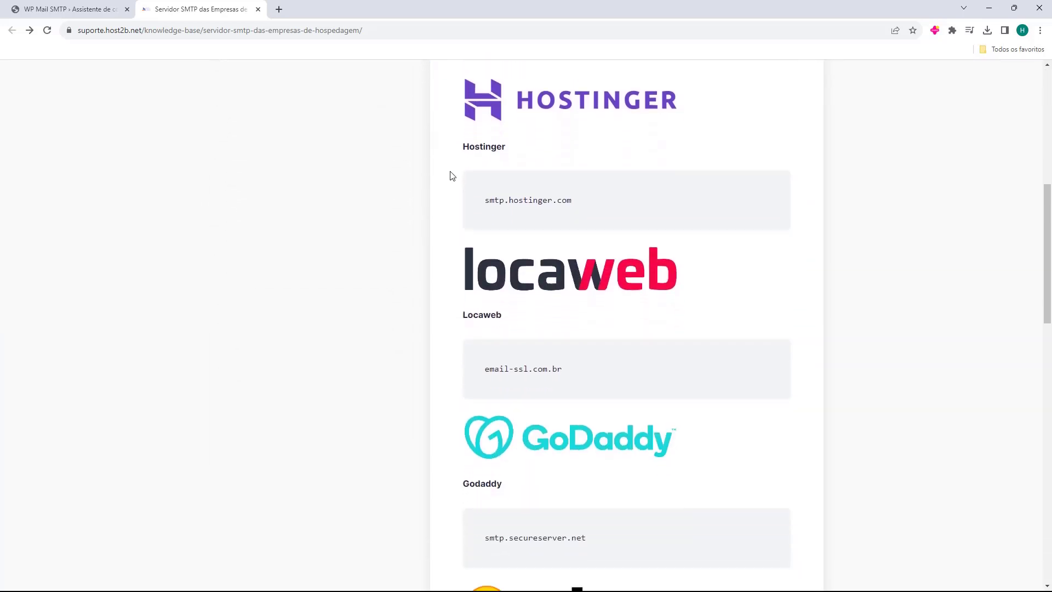
{"action": "scroll", "coordinate": [452, 176], "scroll_direction": "down", "scroll_amount": 10}
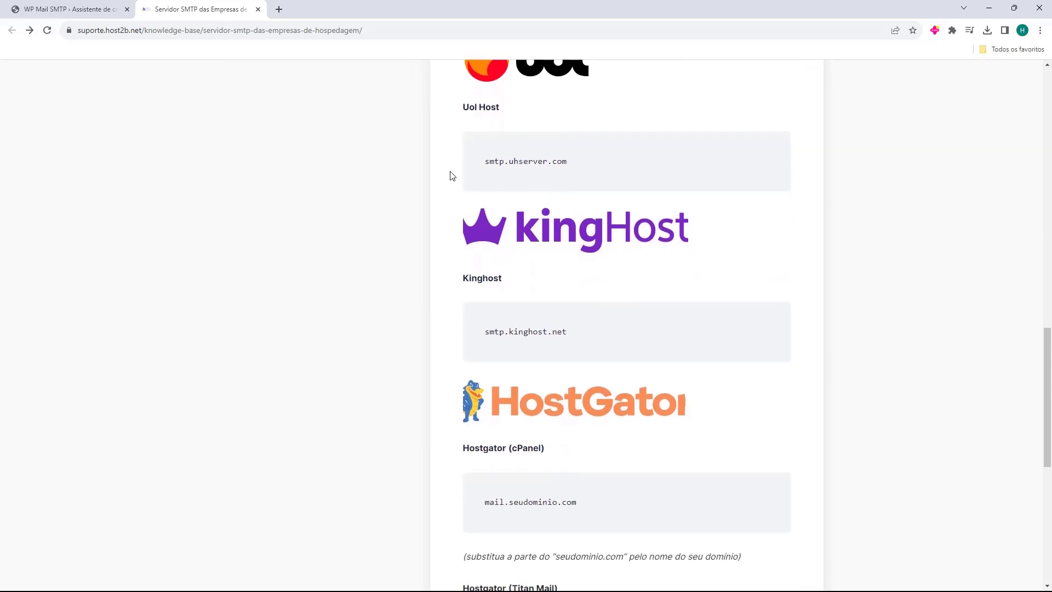
{"action": "key", "text": "Home"}
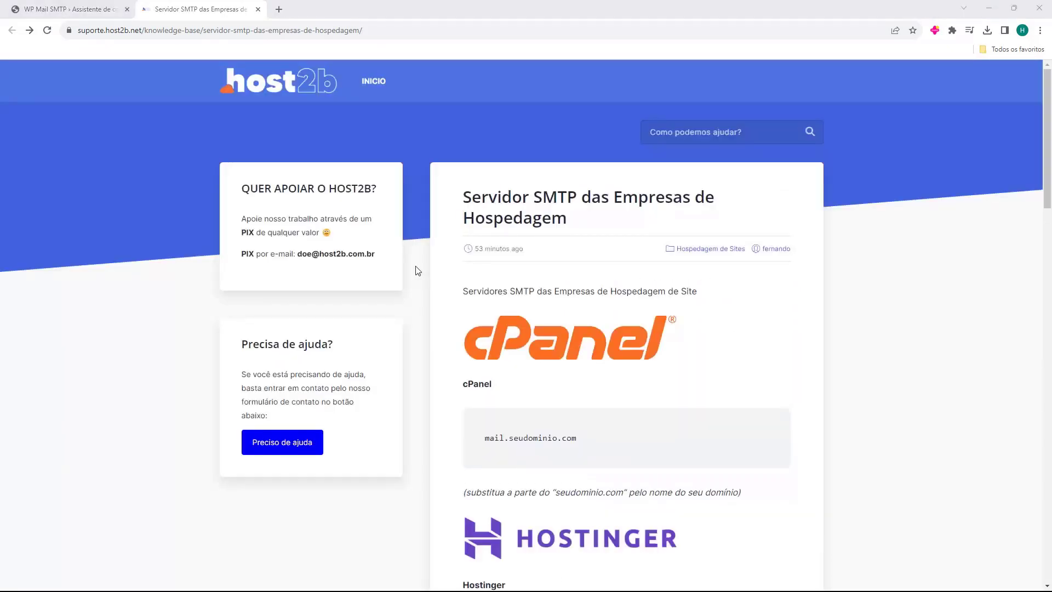
{"action": "scroll", "coordinate": [417, 269], "scroll_direction": "down", "scroll_amount": 4}
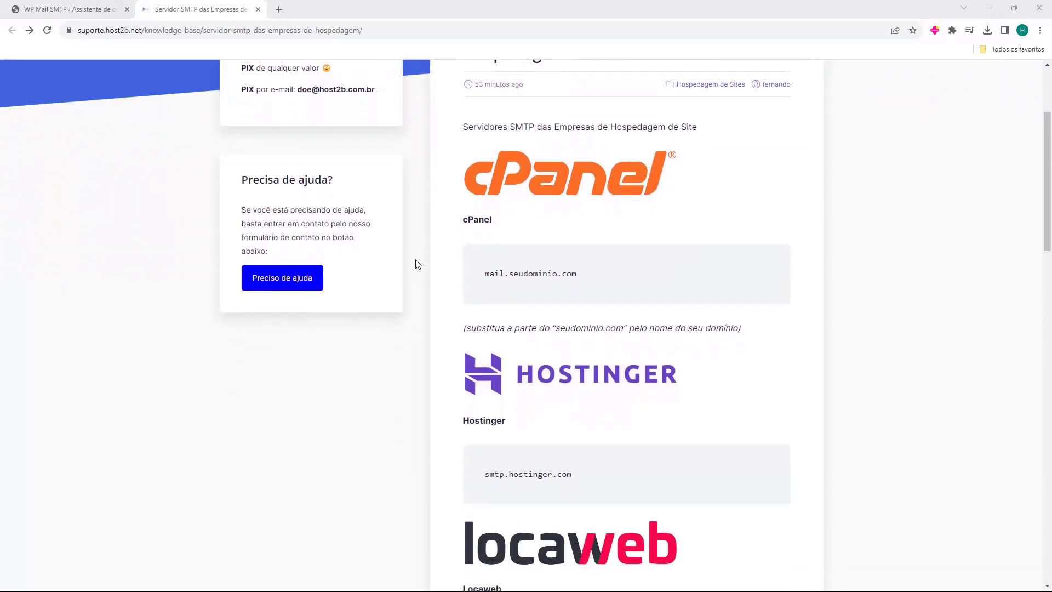
{"action": "scroll", "coordinate": [431, 262], "scroll_direction": "down", "scroll_amount": 2}
{"action": "scroll", "coordinate": [430, 262], "scroll_direction": "up", "scroll_amount": 3}
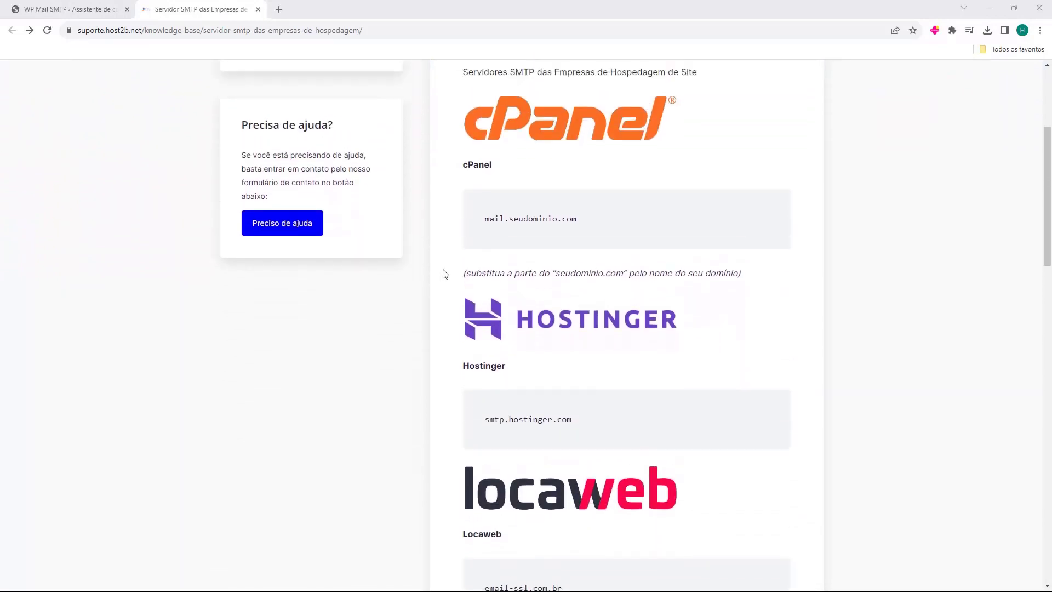
{"action": "scroll", "coordinate": [471, 307], "scroll_direction": "up", "scroll_amount": 1}
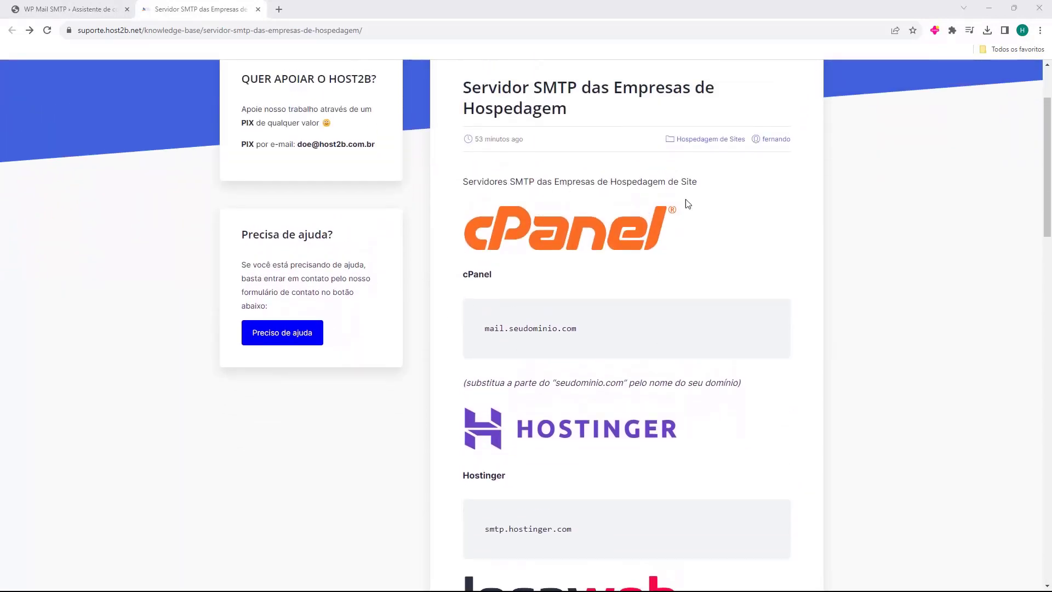
{"action": "scroll", "coordinate": [474, 282], "scroll_direction": "down", "scroll_amount": 14}
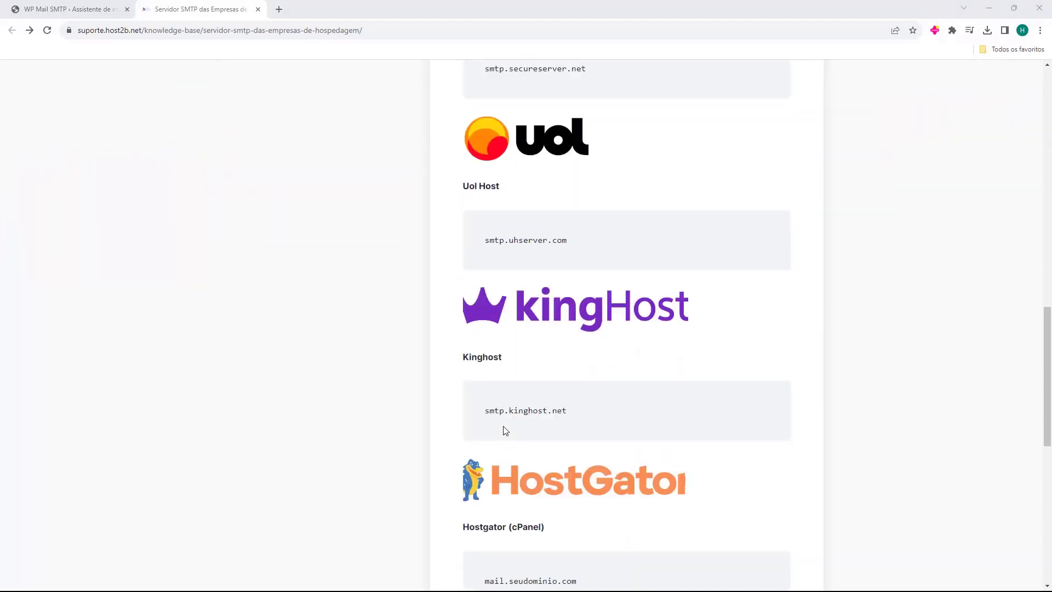
{"action": "scroll", "coordinate": [504, 430], "scroll_direction": "up", "scroll_amount": 13}
{"action": "scroll", "coordinate": [503, 425], "scroll_direction": "up", "scroll_amount": 3}
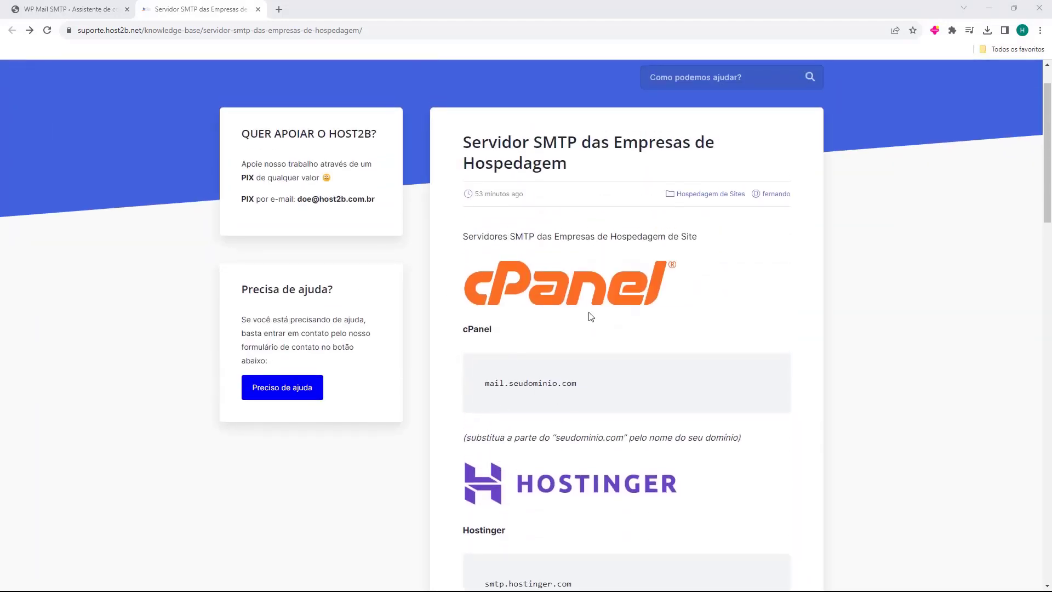
{"action": "left_click_drag", "start_coordinate": [488, 388], "coordinate": [578, 385]}
{"action": "left_click", "coordinate": [516, 413]}
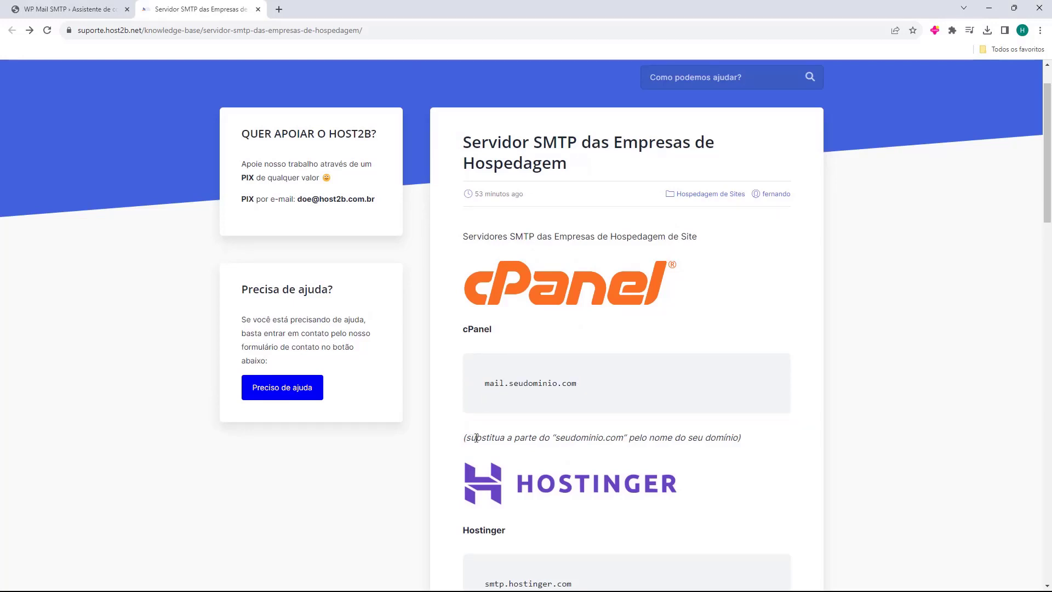
{"action": "left_click_drag", "start_coordinate": [476, 438], "coordinate": [557, 418]}
{"action": "left_click", "coordinate": [550, 403]}
{"action": "left_click_drag", "start_coordinate": [484, 383], "coordinate": [496, 382]}
{"action": "scroll", "coordinate": [498, 382], "scroll_direction": "down", "scroll_amount": 2}
{"action": "left_click", "coordinate": [459, 352]}
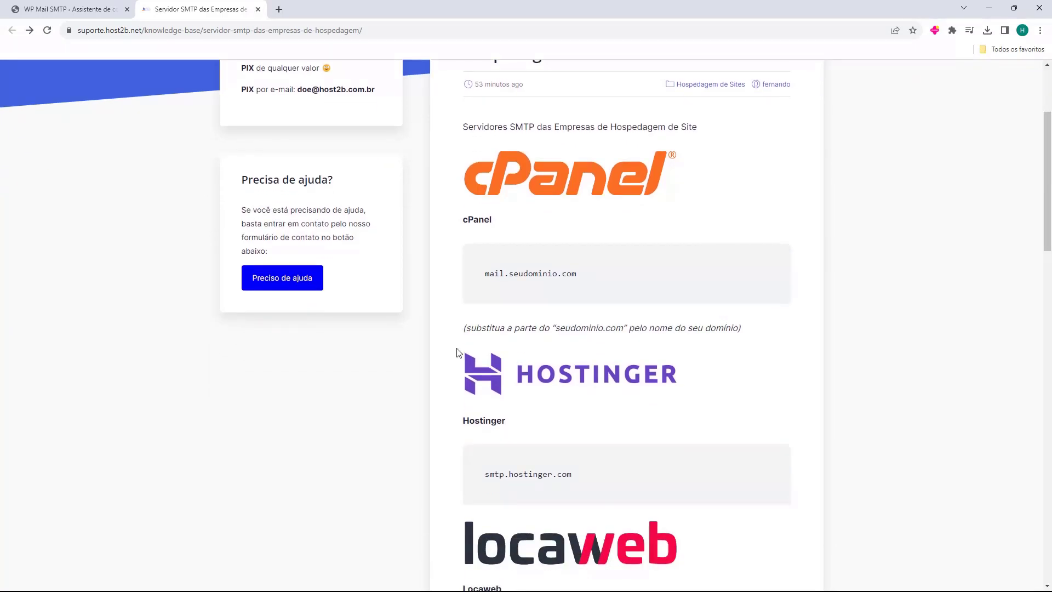
{"action": "scroll", "coordinate": [459, 352], "scroll_direction": "down", "scroll_amount": 1}
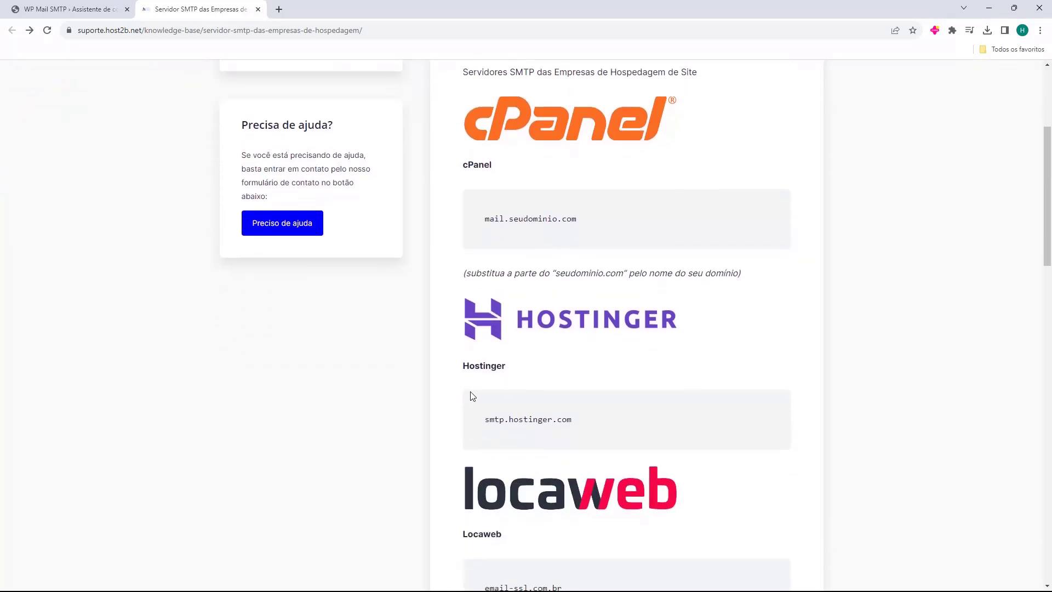
{"action": "left_click_drag", "start_coordinate": [484, 420], "coordinate": [506, 420]}
{"action": "scroll", "coordinate": [531, 419], "scroll_direction": "down", "scroll_amount": 4}
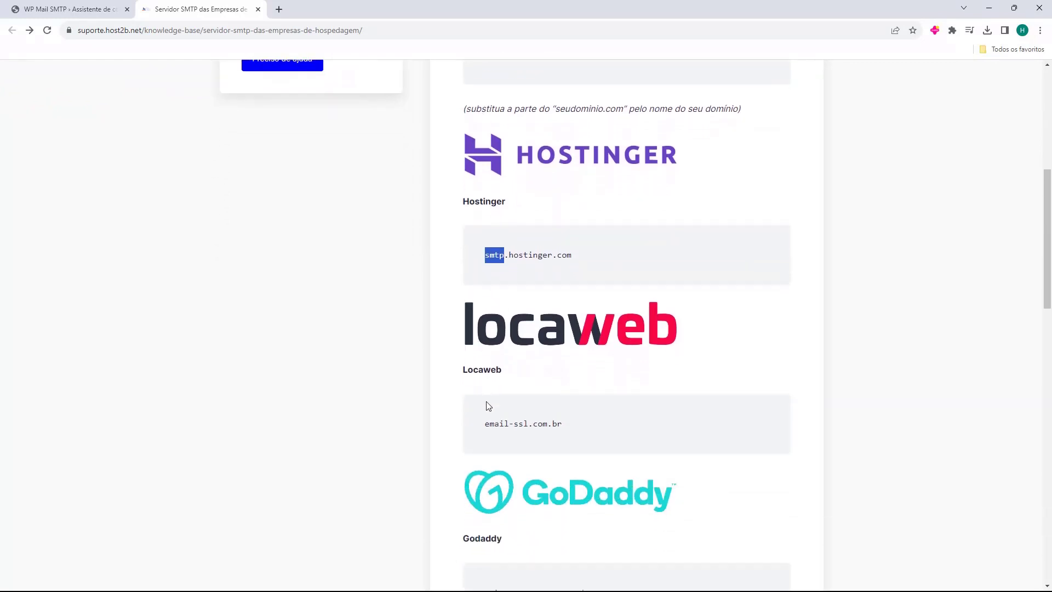
{"action": "left_click", "coordinate": [487, 381]}
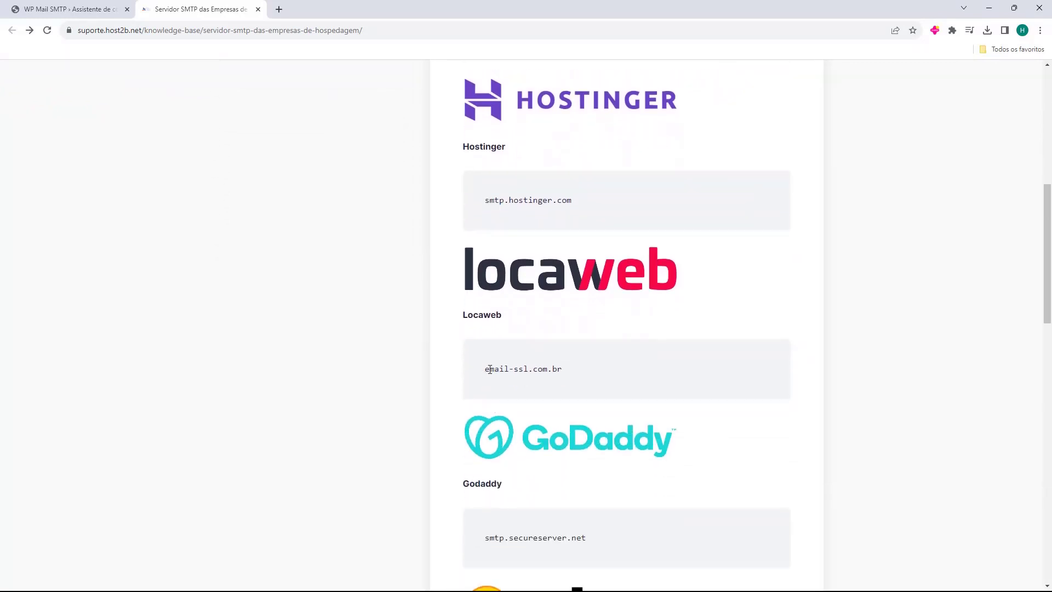
{"action": "left_click_drag", "start_coordinate": [490, 370], "coordinate": [537, 376]}
{"action": "scroll", "coordinate": [548, 361], "scroll_direction": "down", "scroll_amount": 3}
{"action": "left_click", "coordinate": [535, 375]}
{"action": "scroll", "coordinate": [519, 360], "scroll_direction": "down", "scroll_amount": 4}
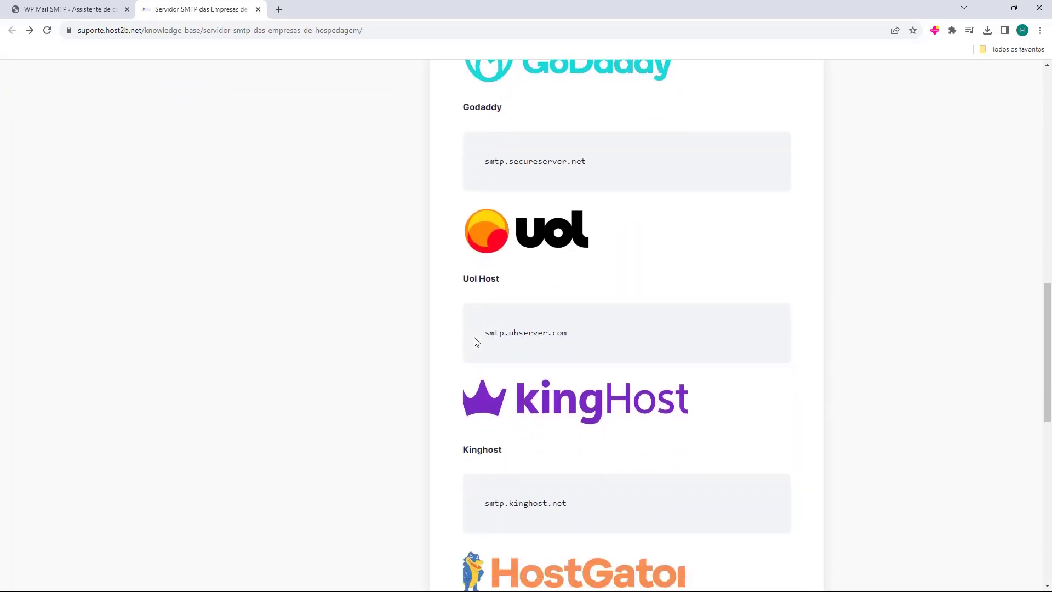
{"action": "scroll", "coordinate": [476, 342], "scroll_direction": "down", "scroll_amount": 6}
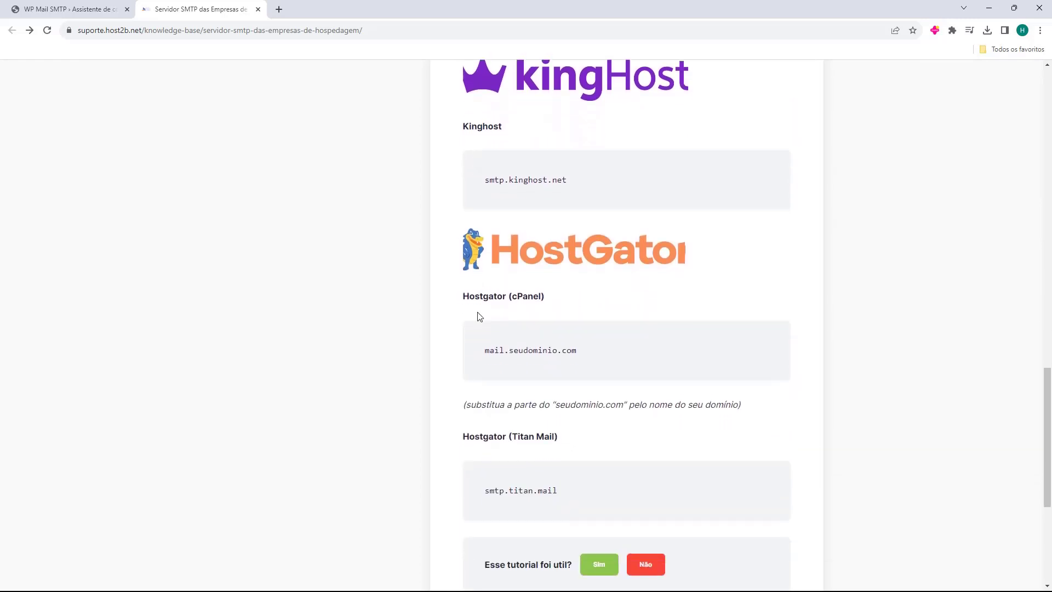
{"action": "scroll", "coordinate": [479, 316], "scroll_direction": "down", "scroll_amount": 1}
{"action": "left_click_drag", "start_coordinate": [464, 229], "coordinate": [497, 283]}
{"action": "left_click", "coordinate": [481, 286]}
{"action": "left_click", "coordinate": [487, 284]}
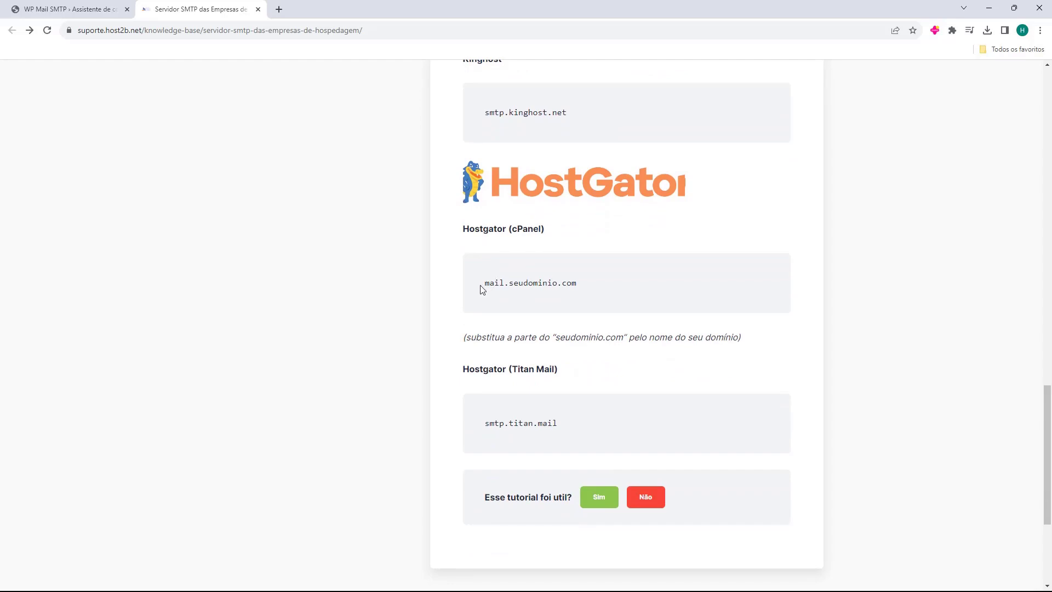
{"action": "left_click_drag", "start_coordinate": [482, 290], "coordinate": [499, 284]}
{"action": "scroll", "coordinate": [470, 274], "scroll_direction": "down", "scroll_amount": 1}
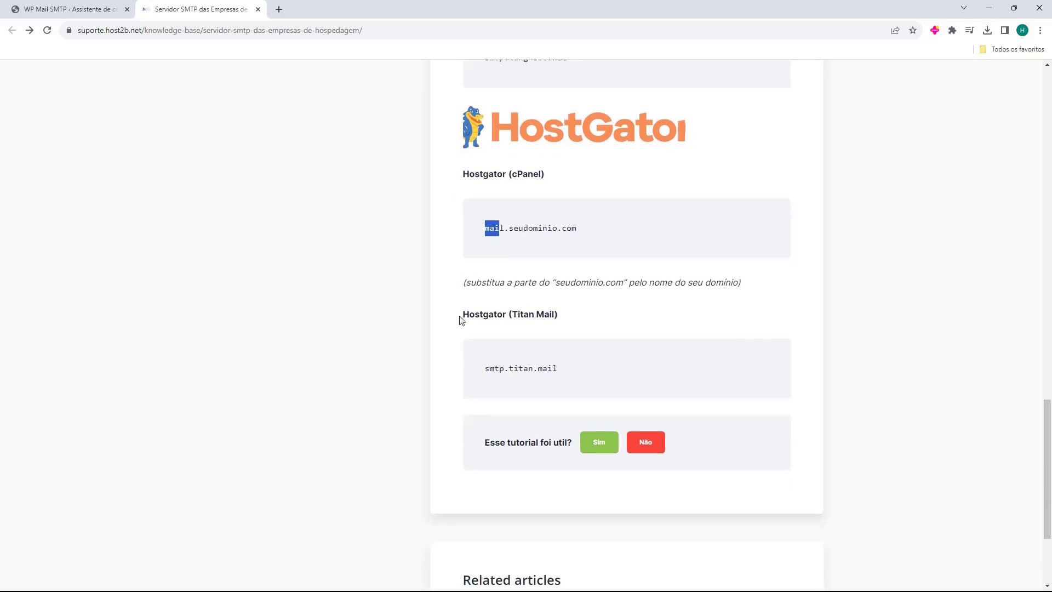
{"action": "left_click", "coordinate": [471, 362]}
{"action": "left_click_drag", "start_coordinate": [486, 371], "coordinate": [502, 370]}
{"action": "scroll", "coordinate": [472, 389], "scroll_direction": "up", "scroll_amount": 19}
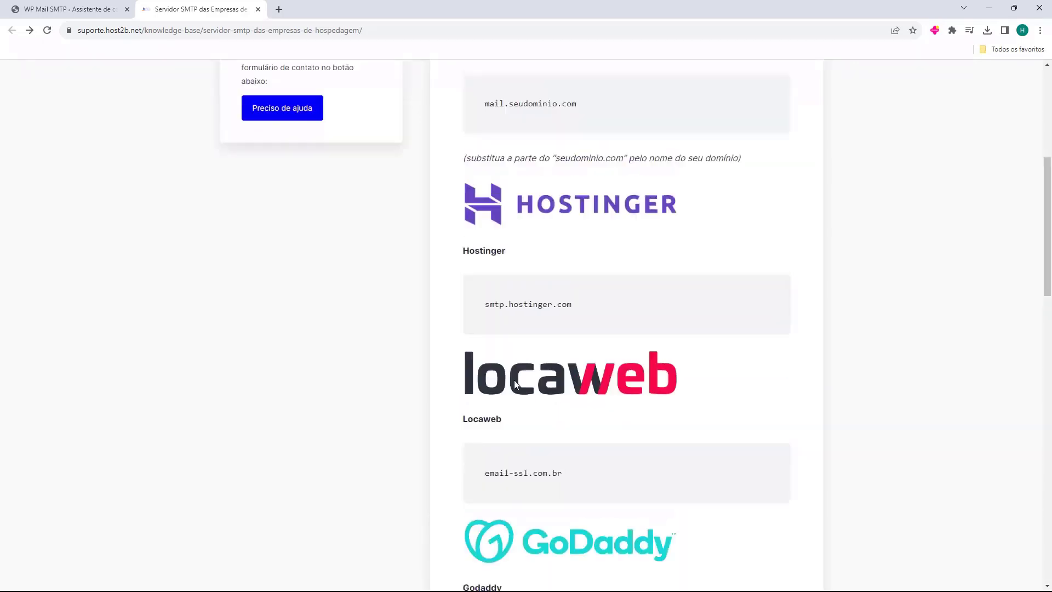